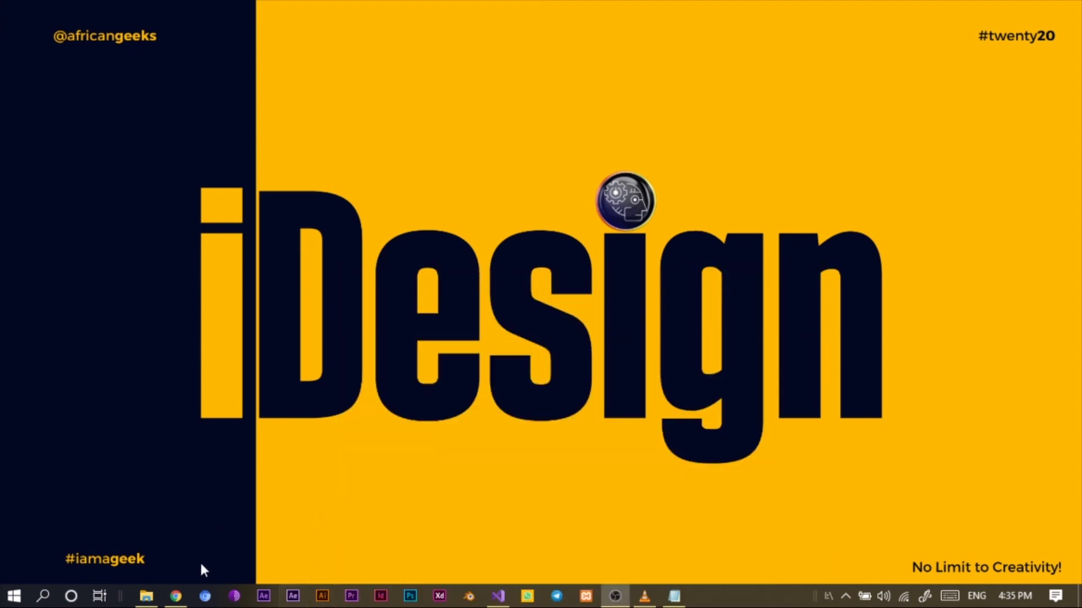
Step: Switch to Chrome and open a blank Canva design with custom dimensions of 1920 × 1080 px
click(181, 597)
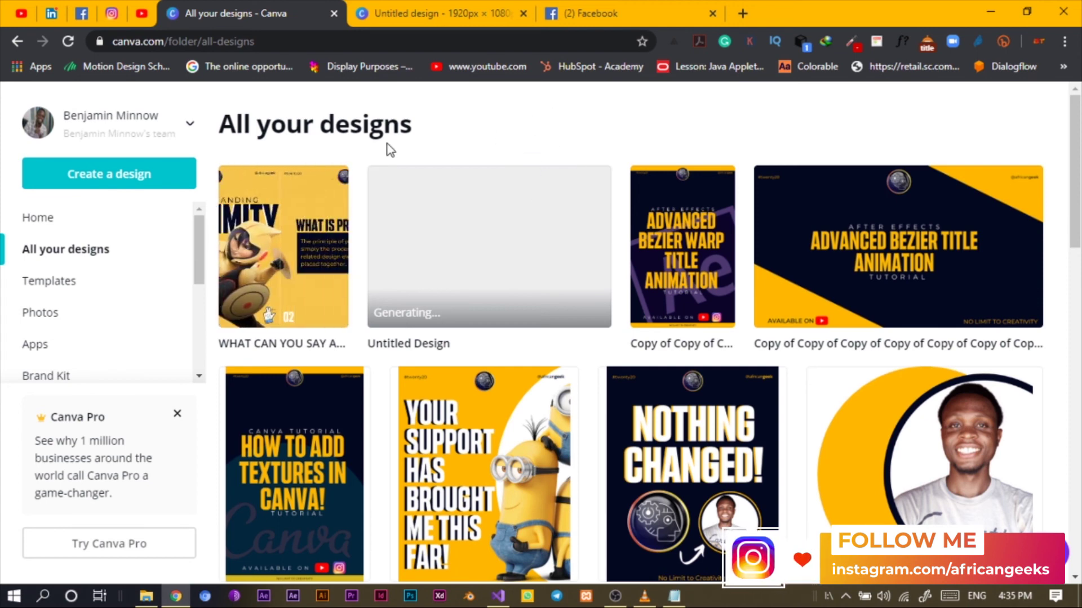
click(112, 187)
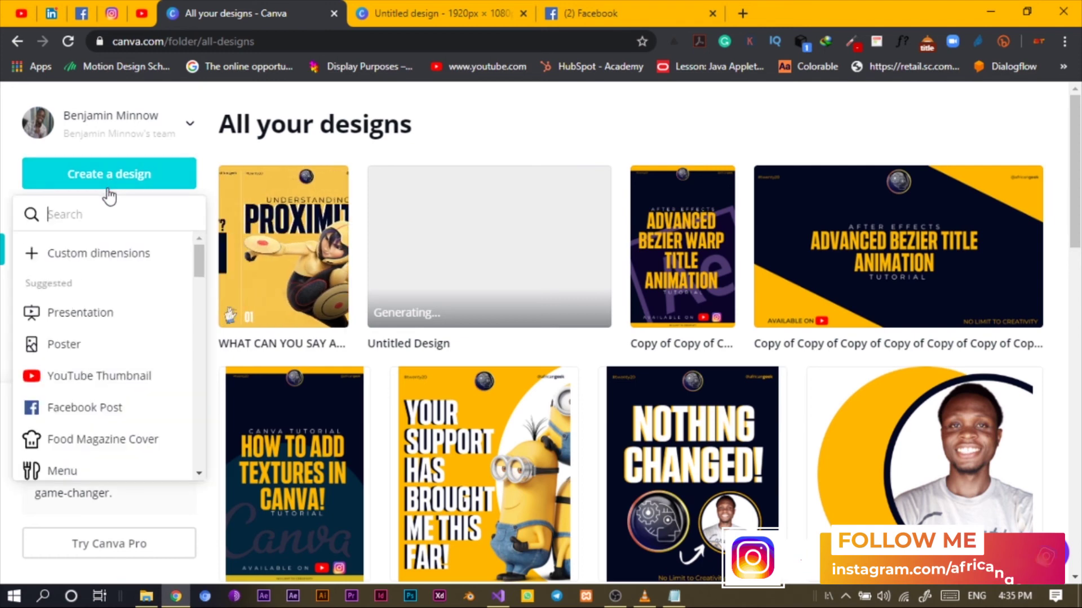
click(77, 250)
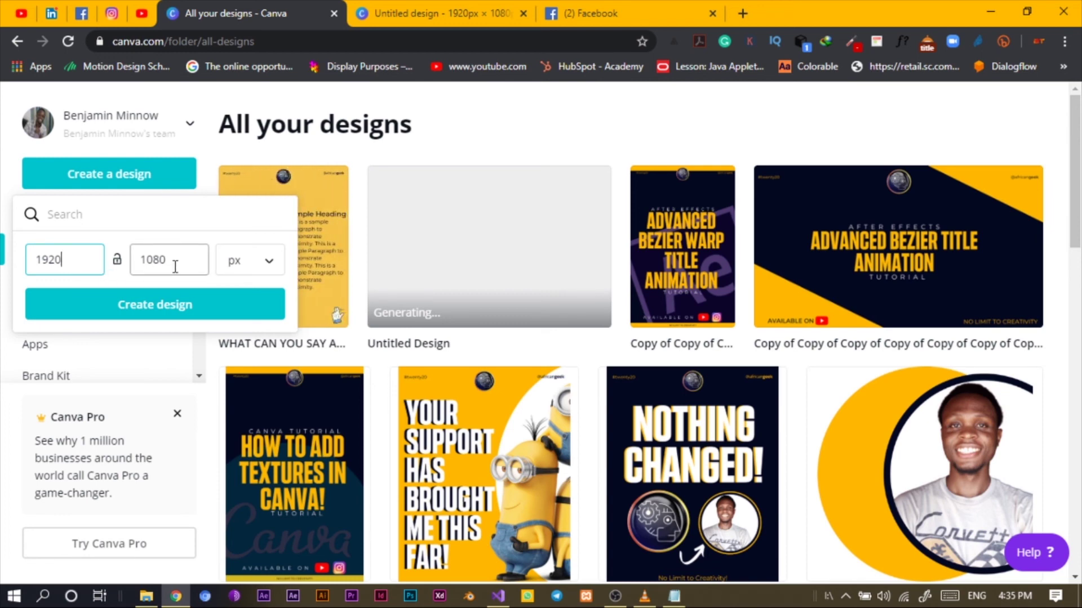
click(466, 150)
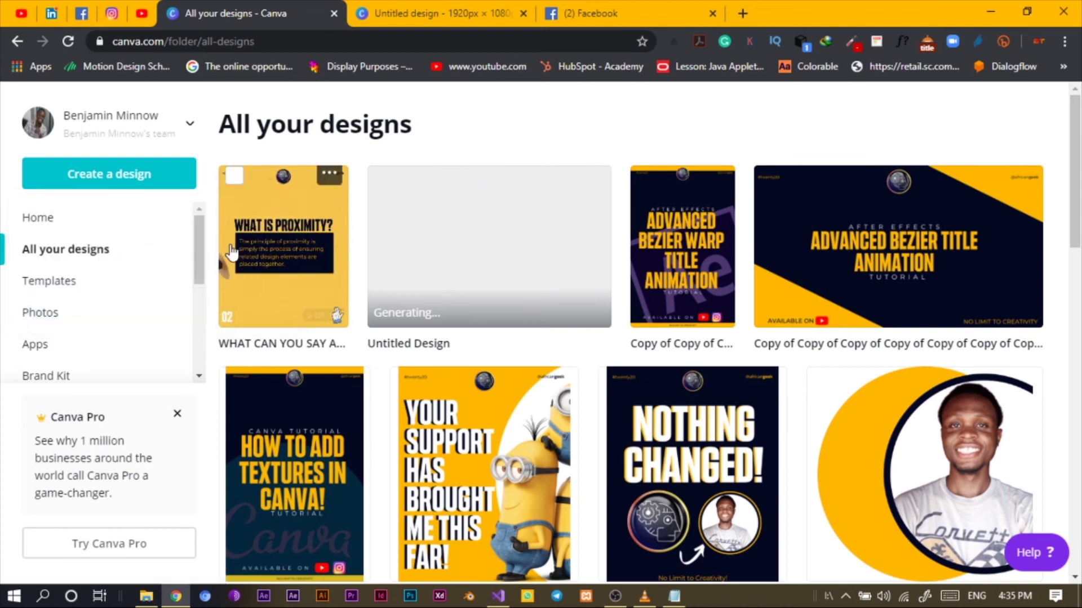
click(109, 184)
click(111, 254)
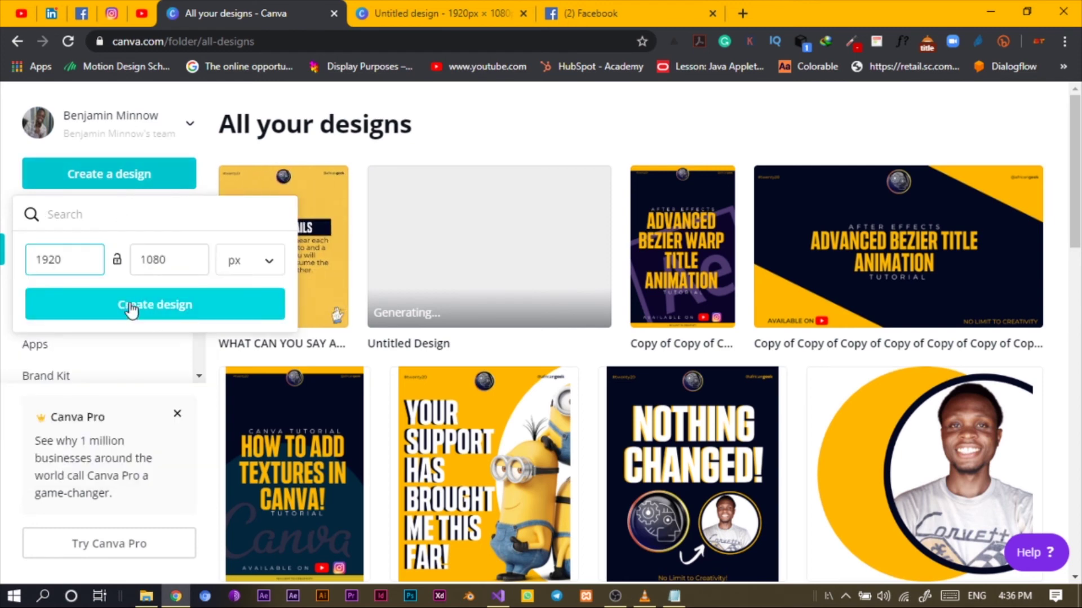
click(204, 307)
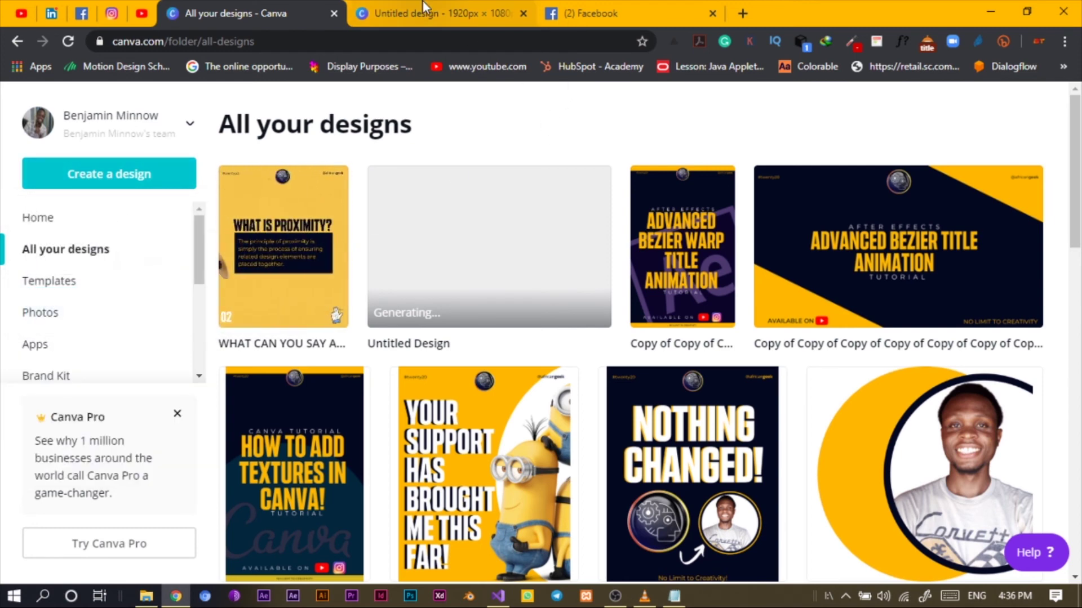
click(432, 14)
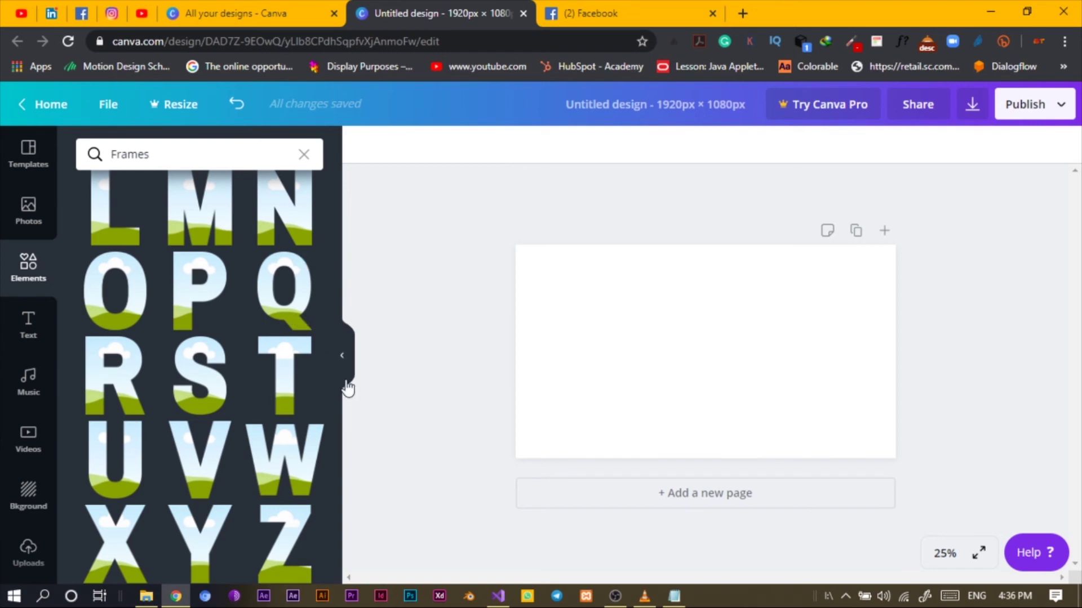
Step: Clear the elements search and list all frames, browsing down to the letter-shaped ones
drag(331, 448, 318, 172)
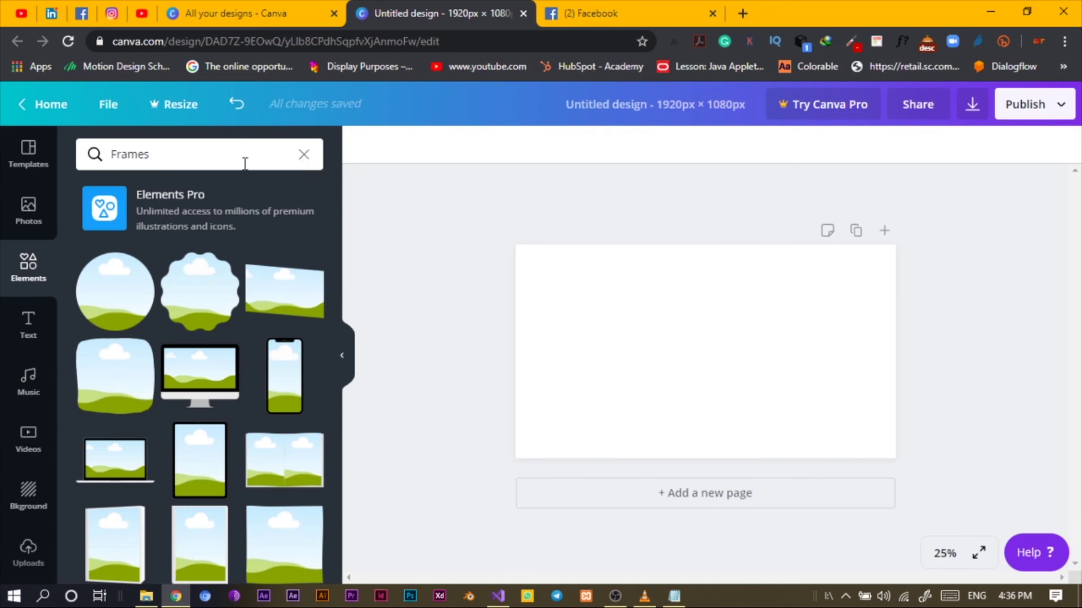
click(304, 156)
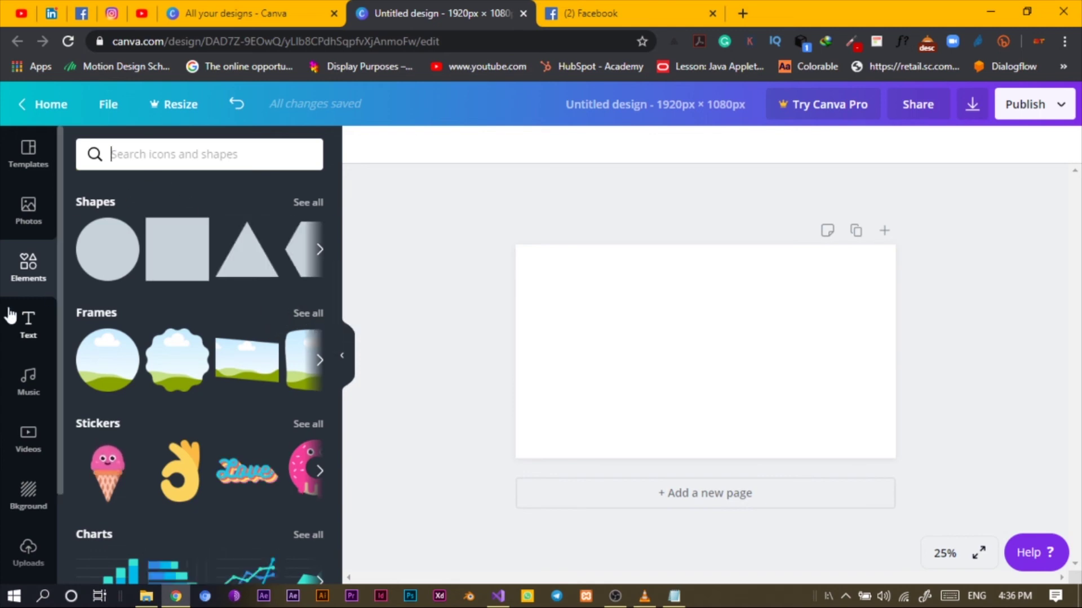
click(305, 318)
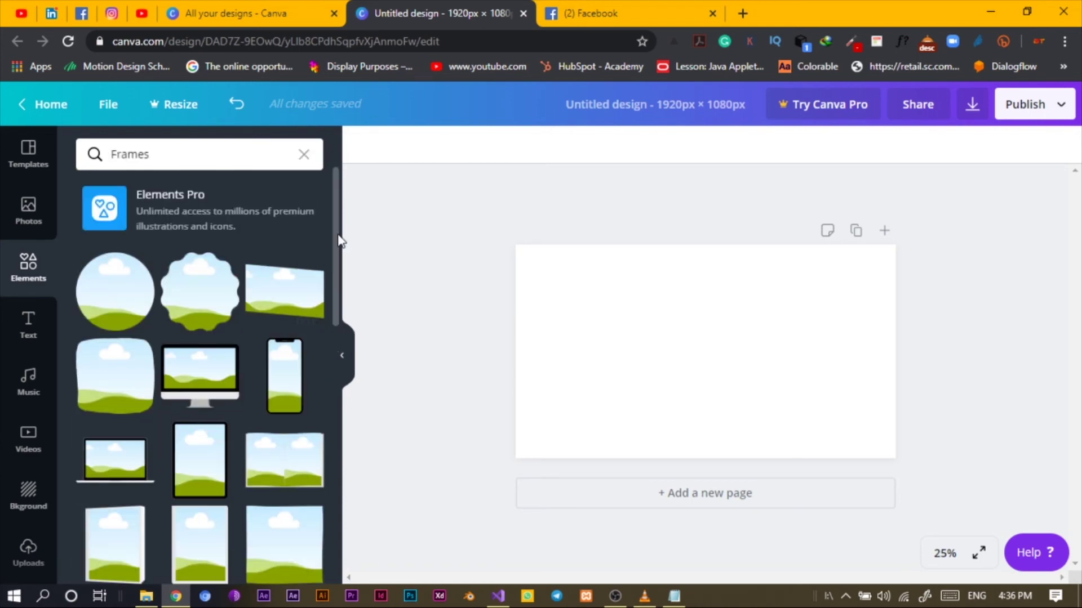
scroll(338, 242, down, 10)
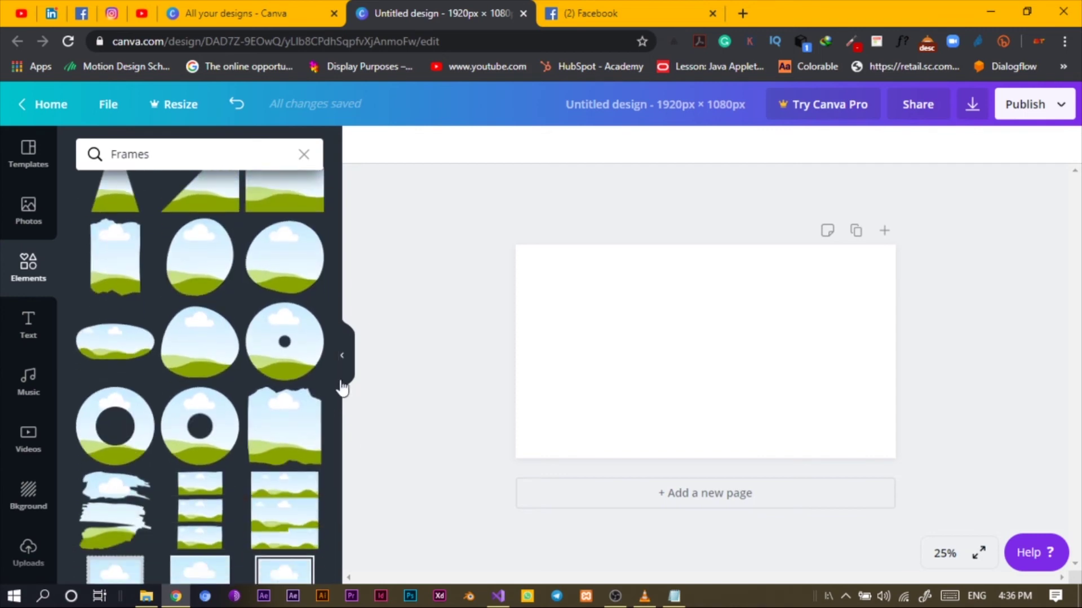
scroll(336, 351, down, 10)
scroll(334, 476, down, 6)
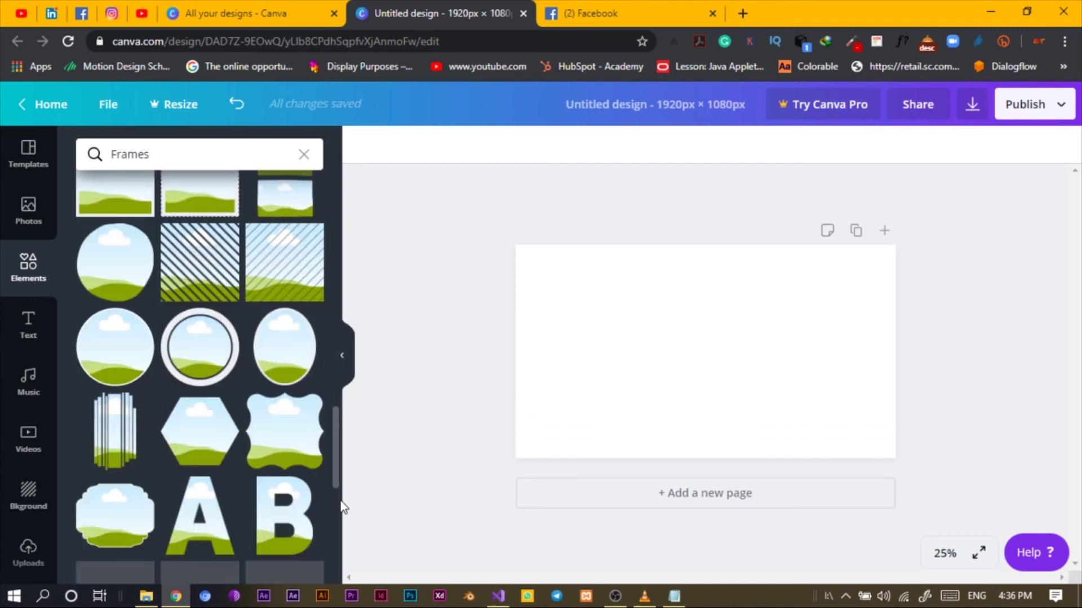
scroll(333, 479, down, 3)
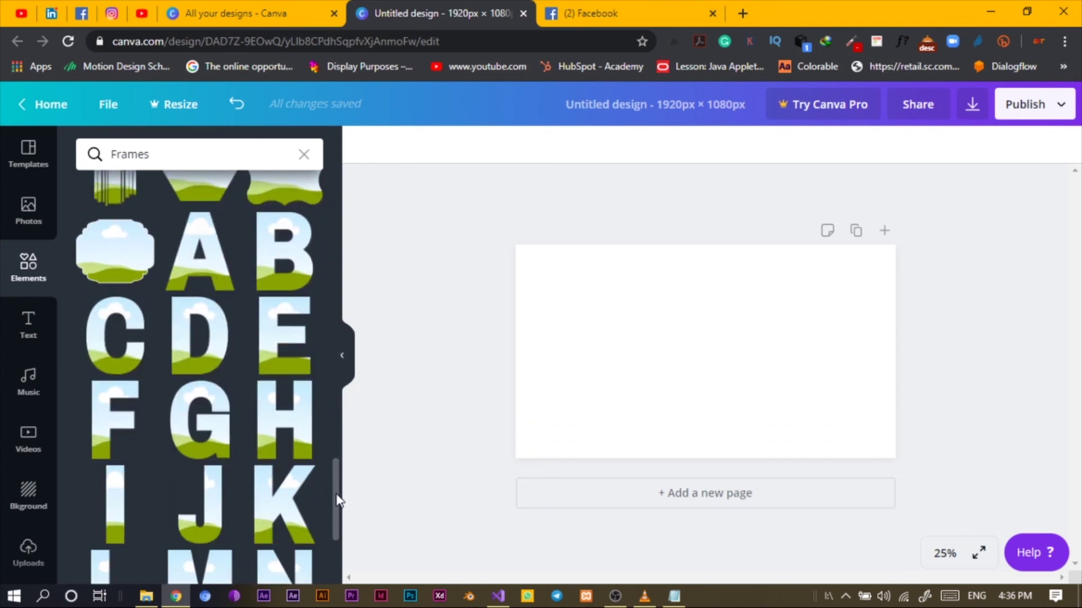
scroll(324, 484, up, 3)
scroll(322, 476, down, 1)
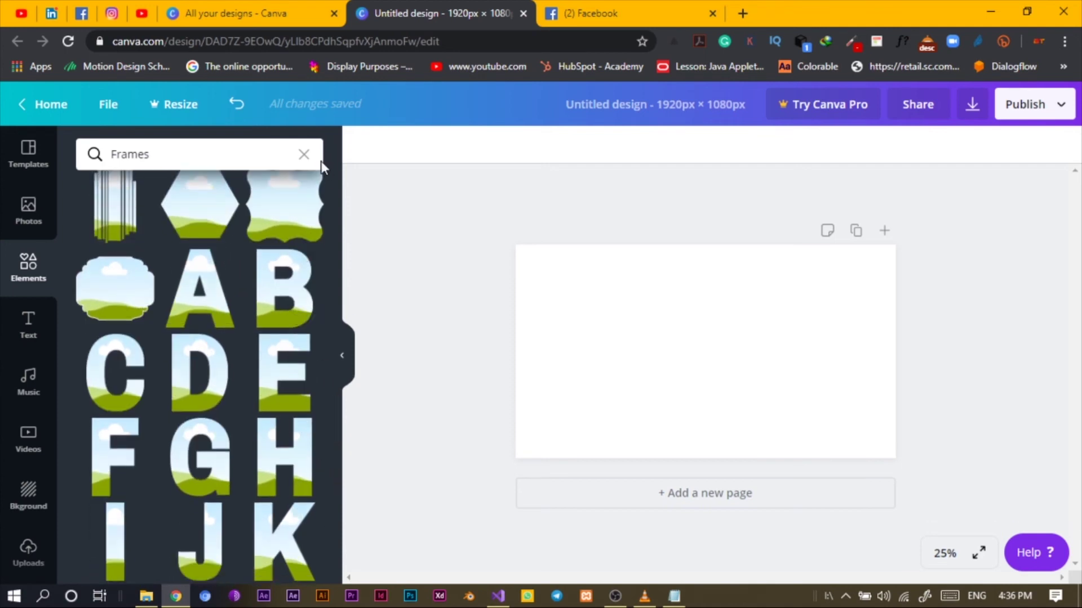
Step: Add the letter frames B, E and A to the page and line them up side by side to read BEA
click(275, 285)
drag(683, 353, 550, 345)
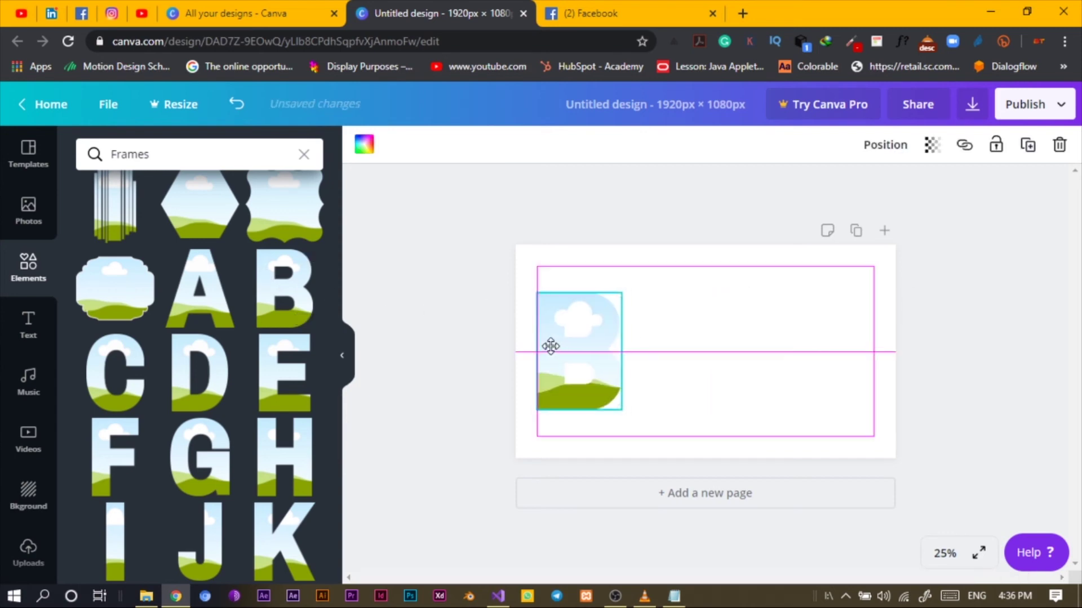
click(260, 357)
drag(693, 369, 654, 367)
click(195, 307)
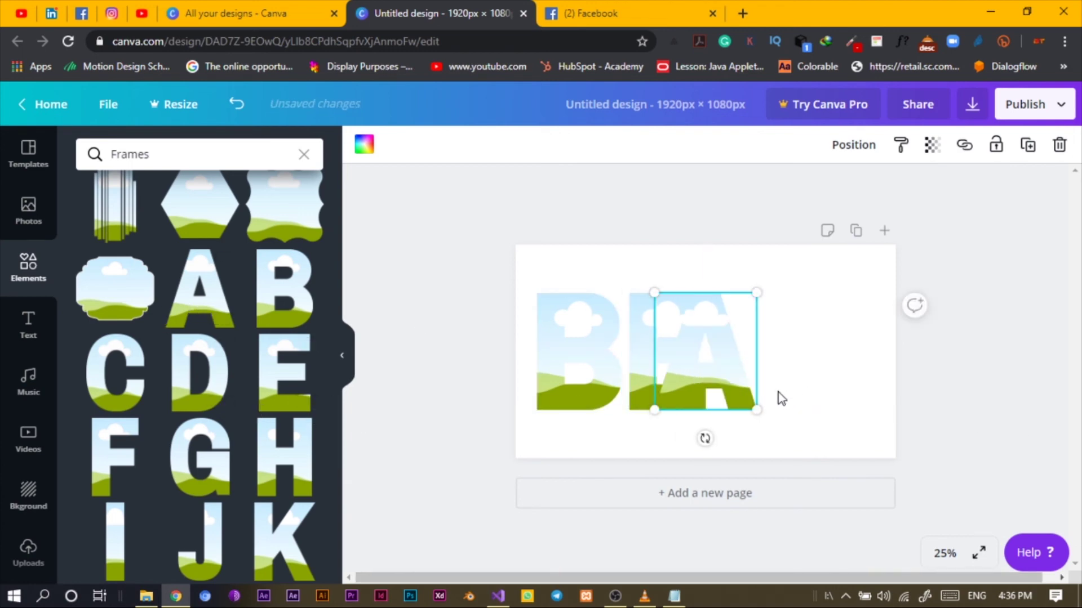
drag(746, 373, 787, 374)
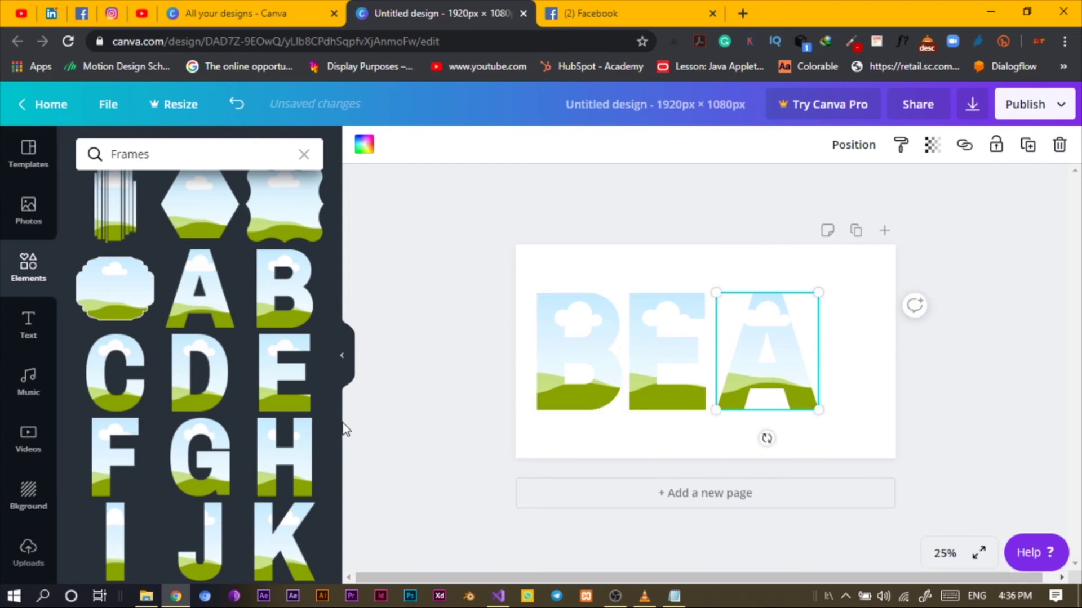
Step: Add a T letter frame after the A to complete BEAT and shift the whole word to the page centre
drag(338, 430, 344, 509)
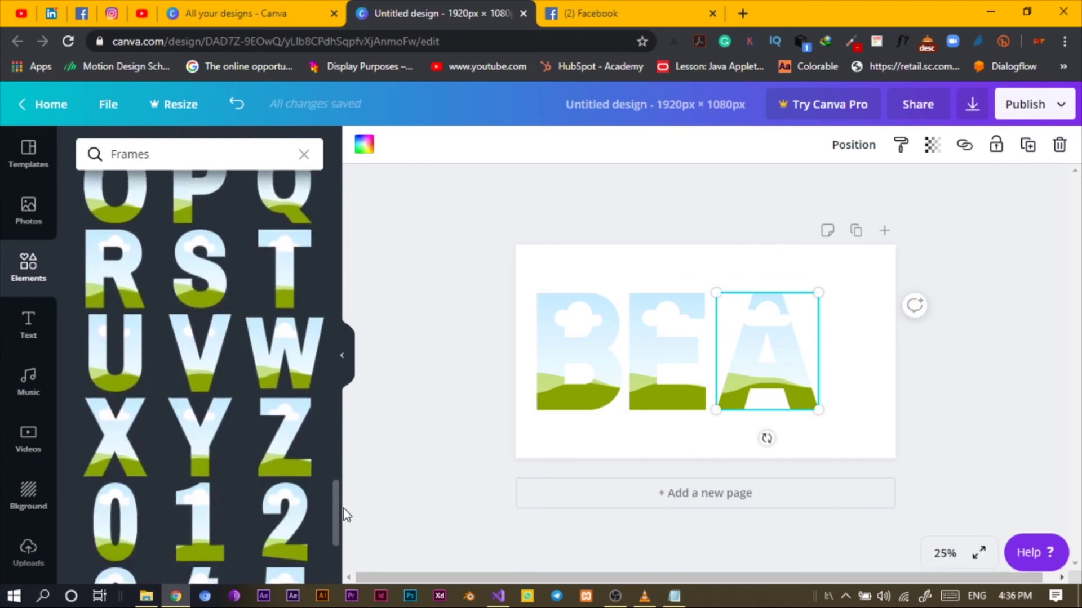
drag(287, 282, 850, 356)
drag(836, 443, 601, 315)
mouse_move(667, 333)
mouse_down()
mouse_move(647, 326)
mouse_move(651, 337)
mouse_up()
click(455, 325)
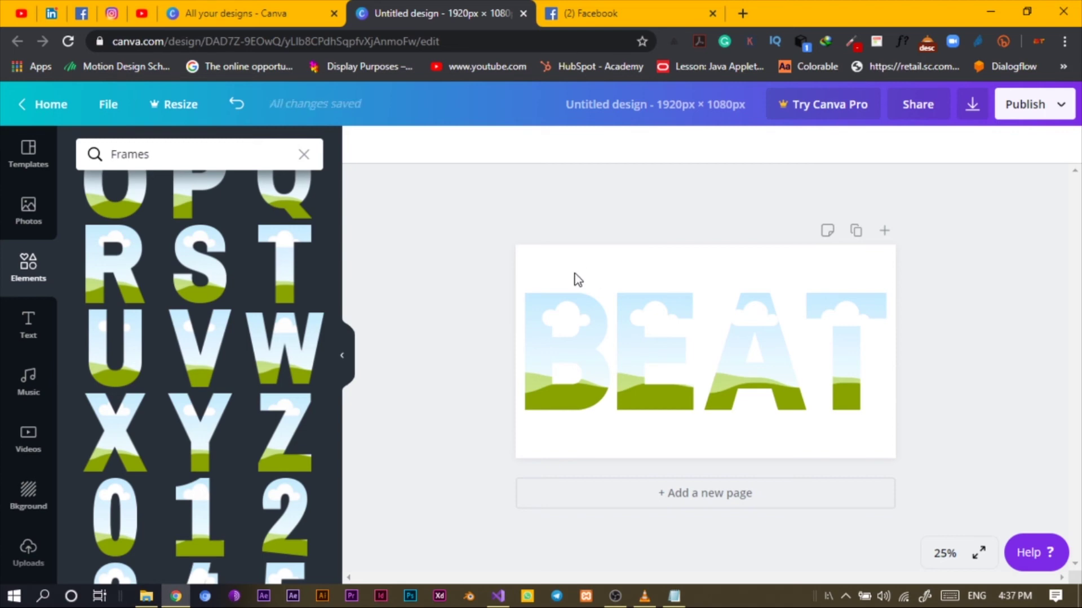
click(570, 296)
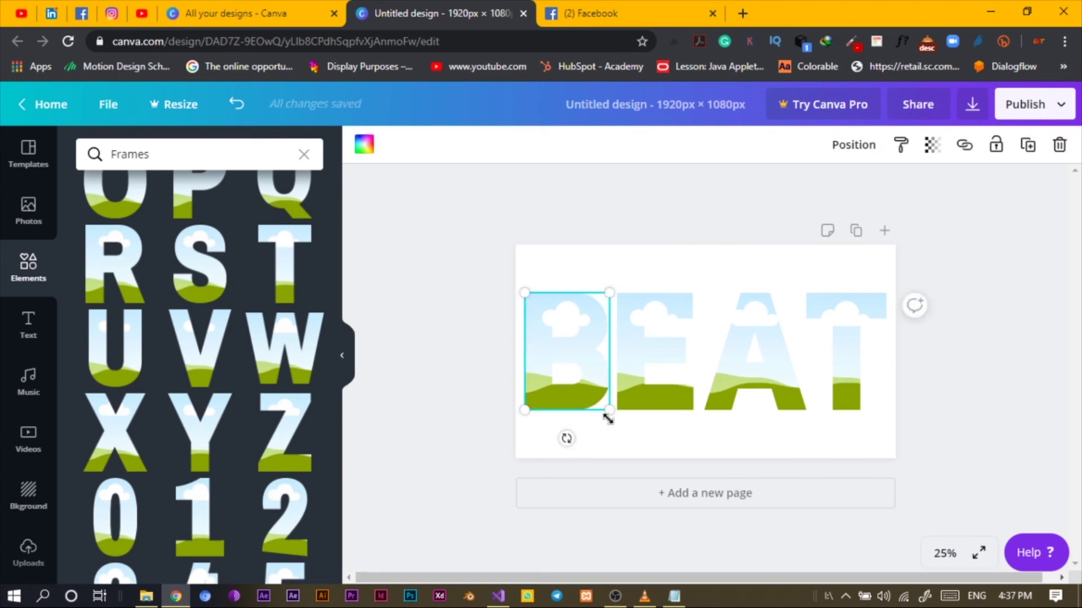
drag(609, 413, 586, 437)
click(611, 438)
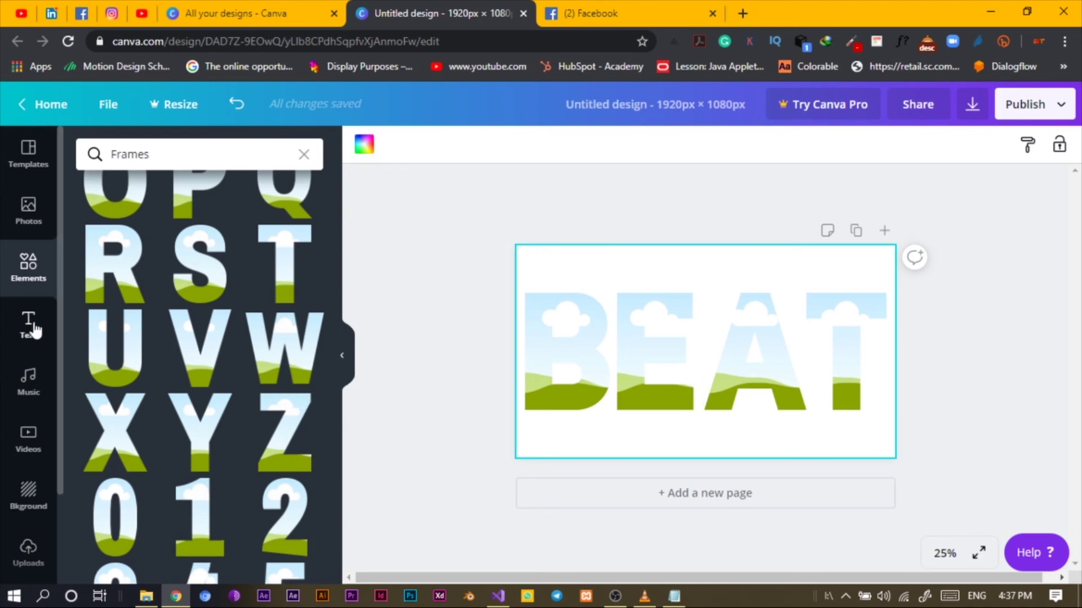
Step: Add the free black-and-white photo of stacked amplifiers and records from the "pop" photo results to the page
click(36, 228)
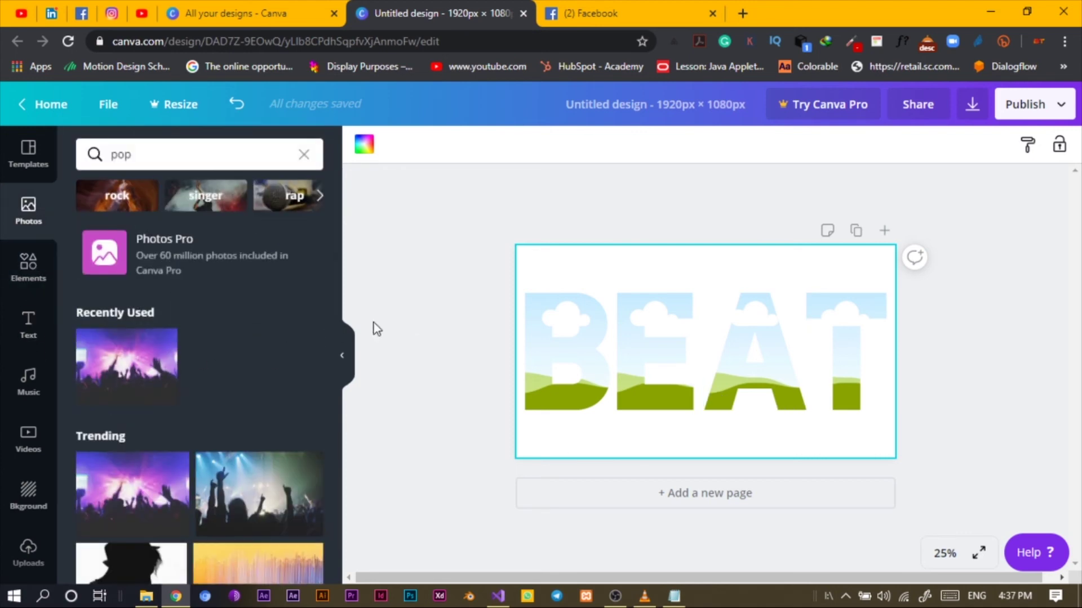
drag(338, 290, 340, 397)
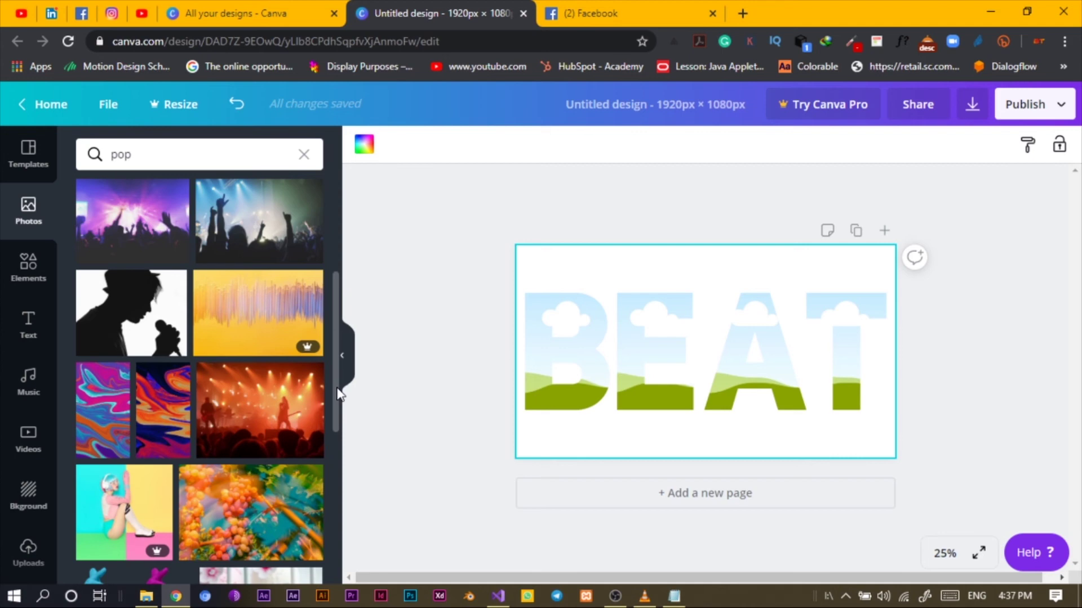
scroll(338, 393, down, 6)
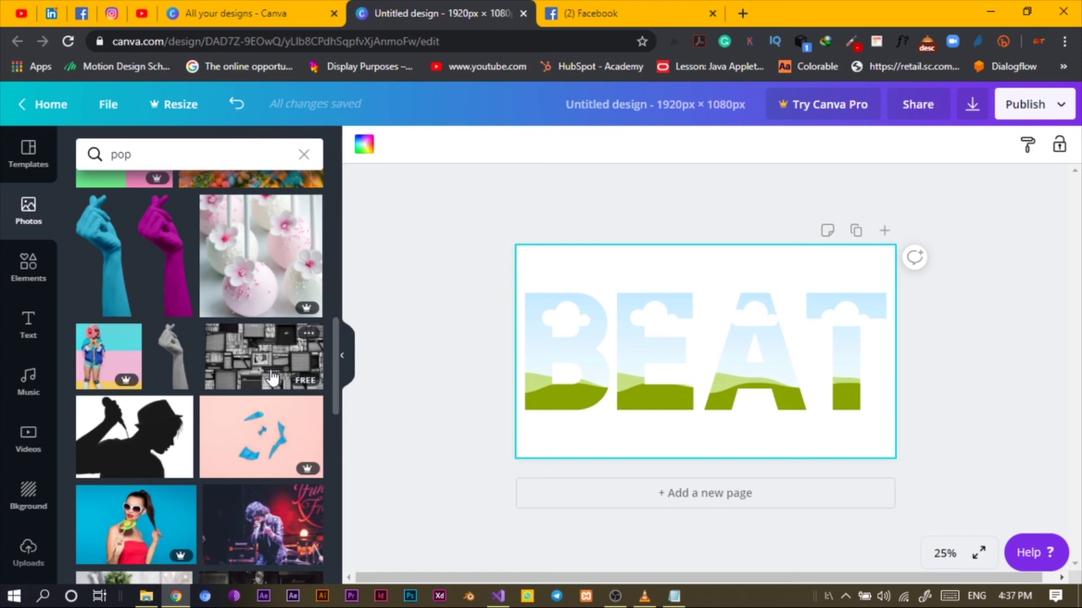
key(ctrl+z)
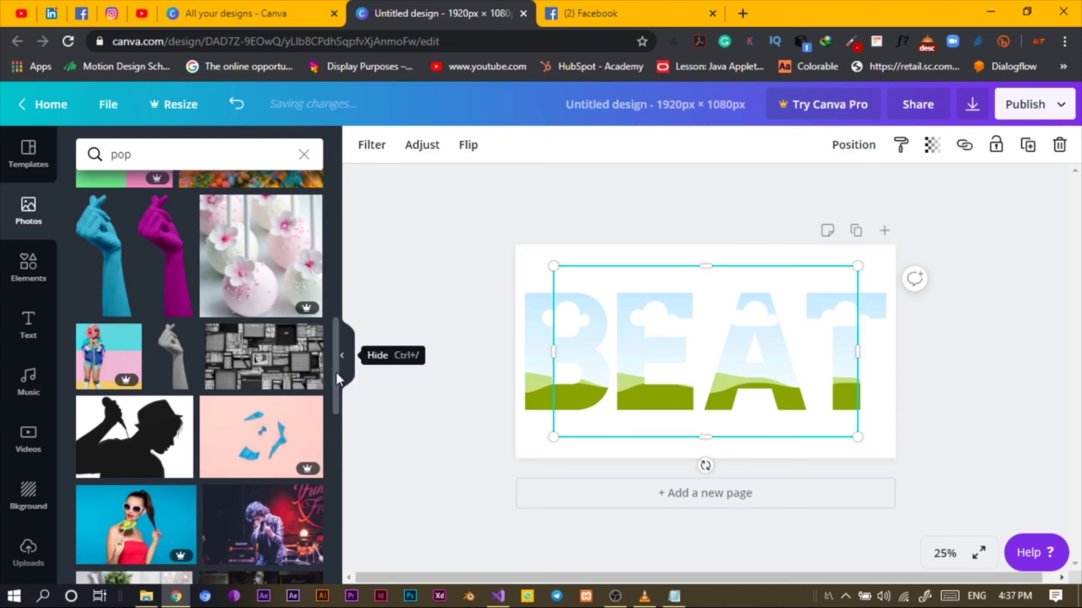
scroll(330, 339, up, 7)
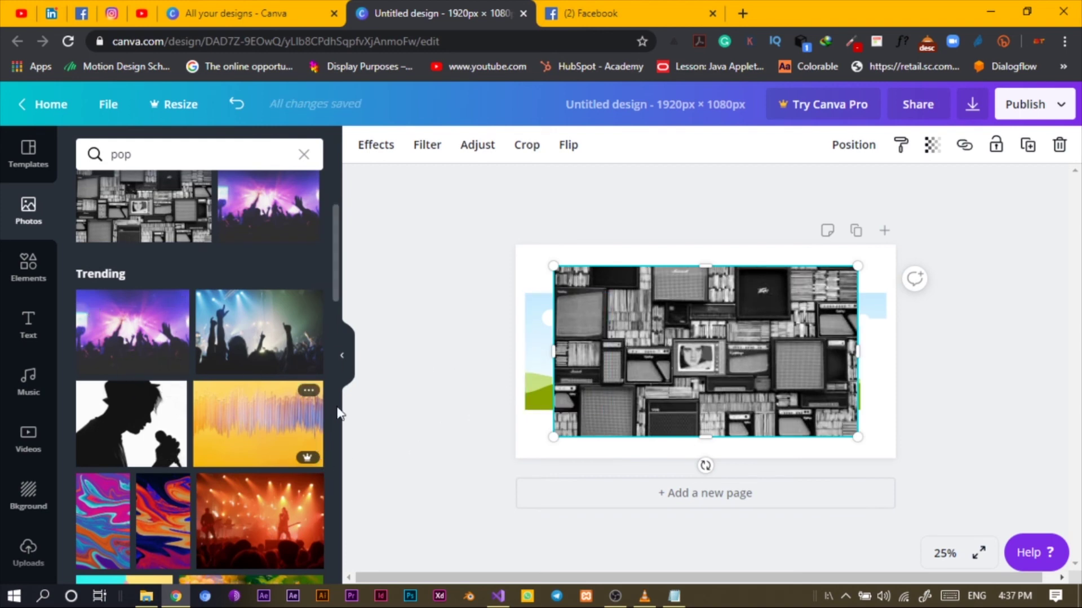
Step: Widen the amplifier photo to about 1,827 px so it spans the word, and send it to the back behind the letters
drag(553, 352, 525, 357)
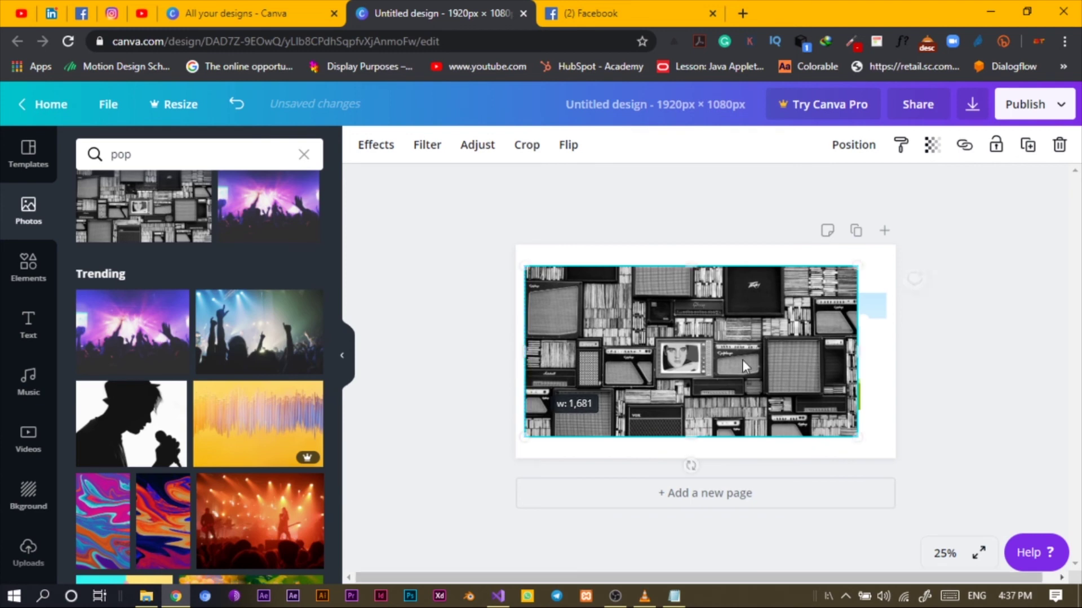
mouse_move(868, 352)
mouse_down()
mouse_move(896, 358)
mouse_move(887, 358)
mouse_up()
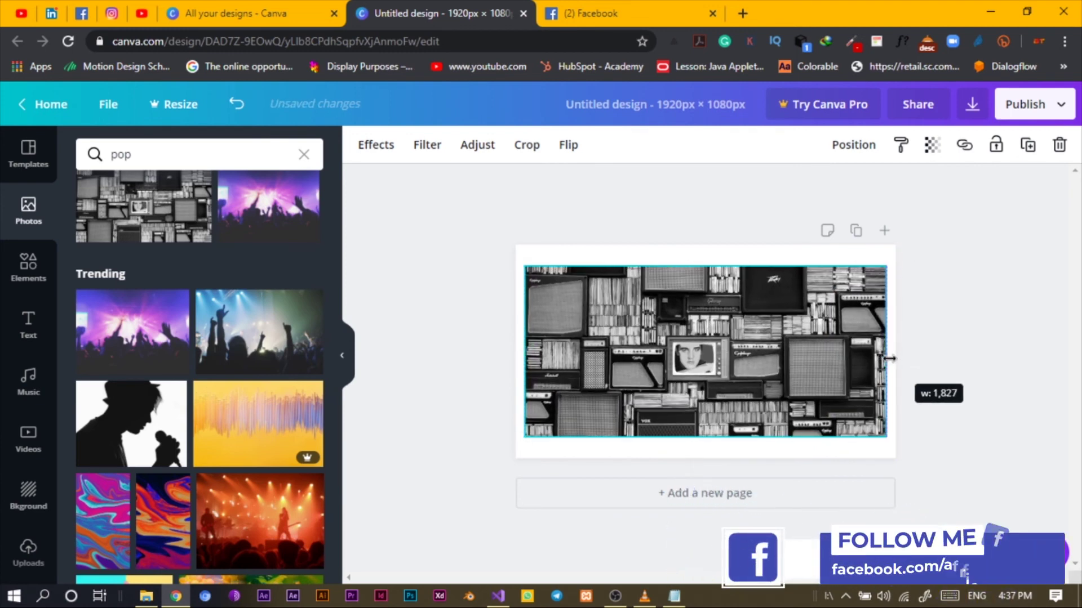
right_click(692, 368)
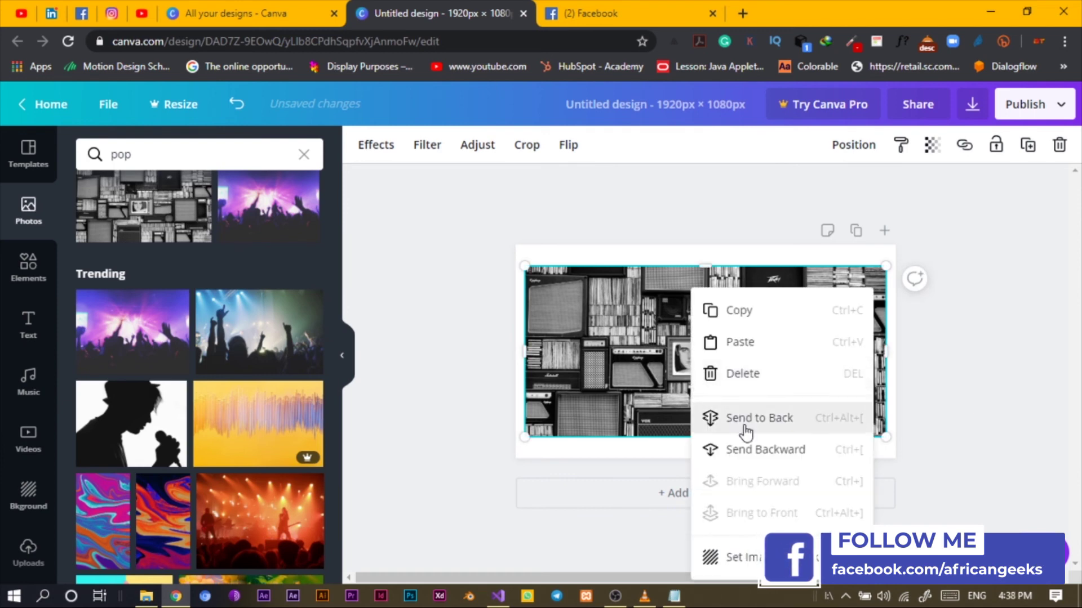
click(740, 418)
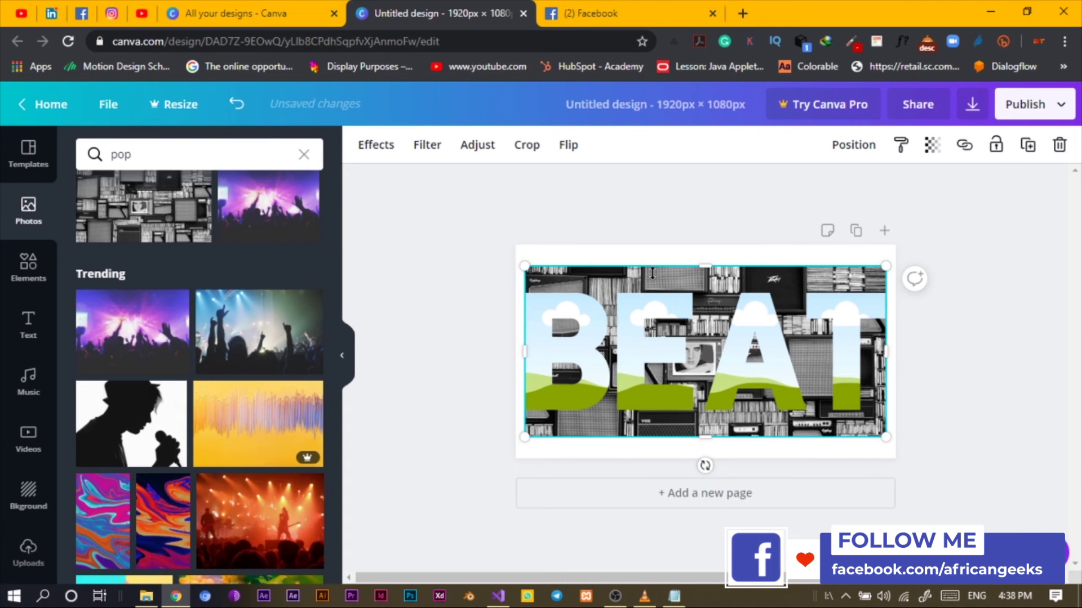
Step: Stretch the background amplifier photo out to both side edges of the page
drag(524, 353, 516, 352)
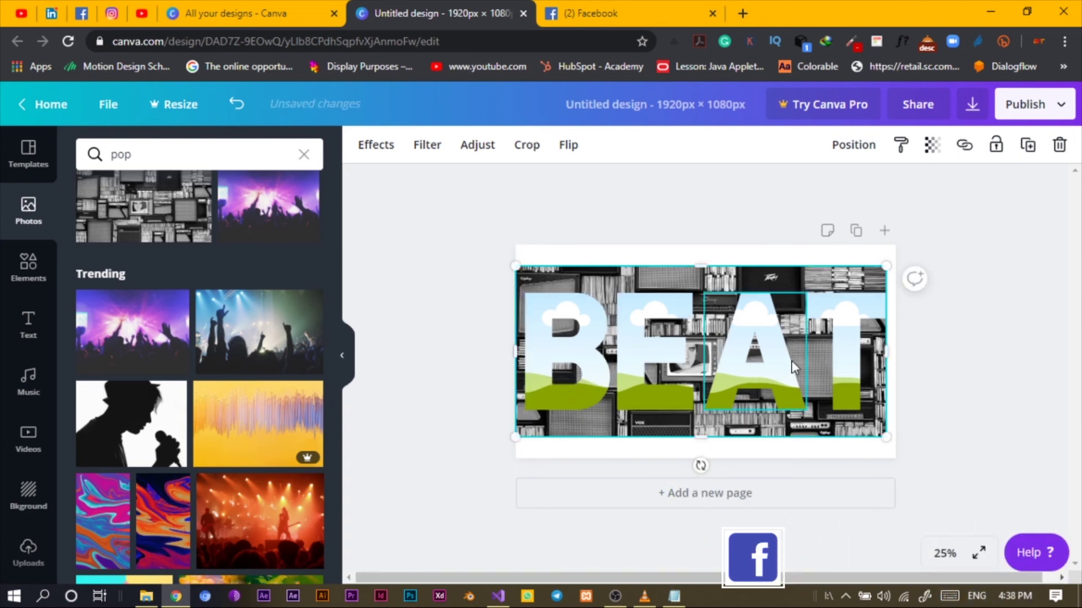
drag(891, 350, 896, 349)
click(396, 374)
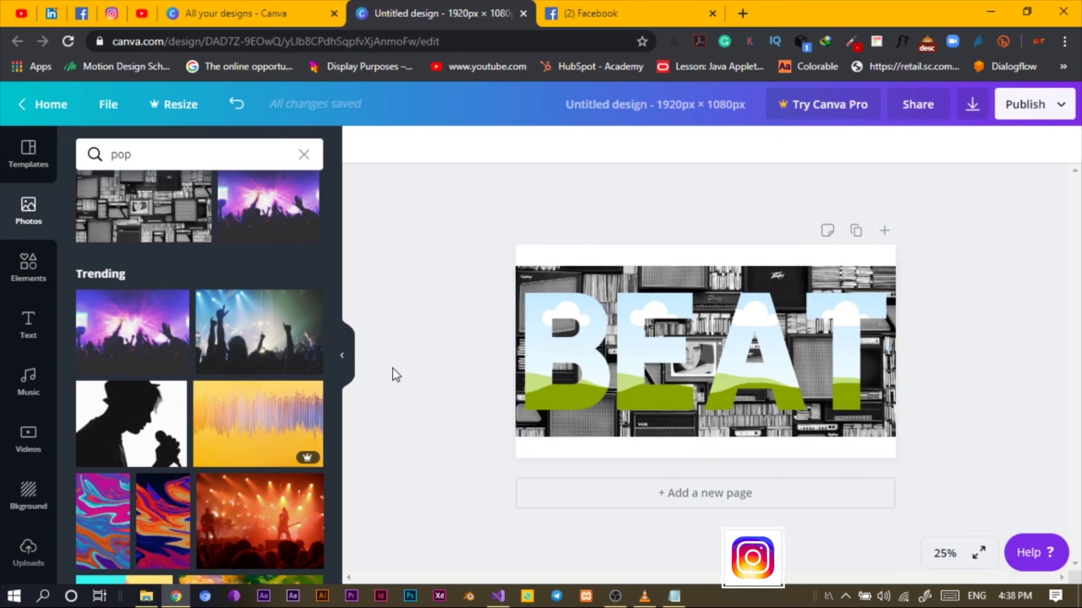
Step: Fill the B letter frame with the black-and-white amplifier photo from the "pop" results
drag(164, 213, 565, 354)
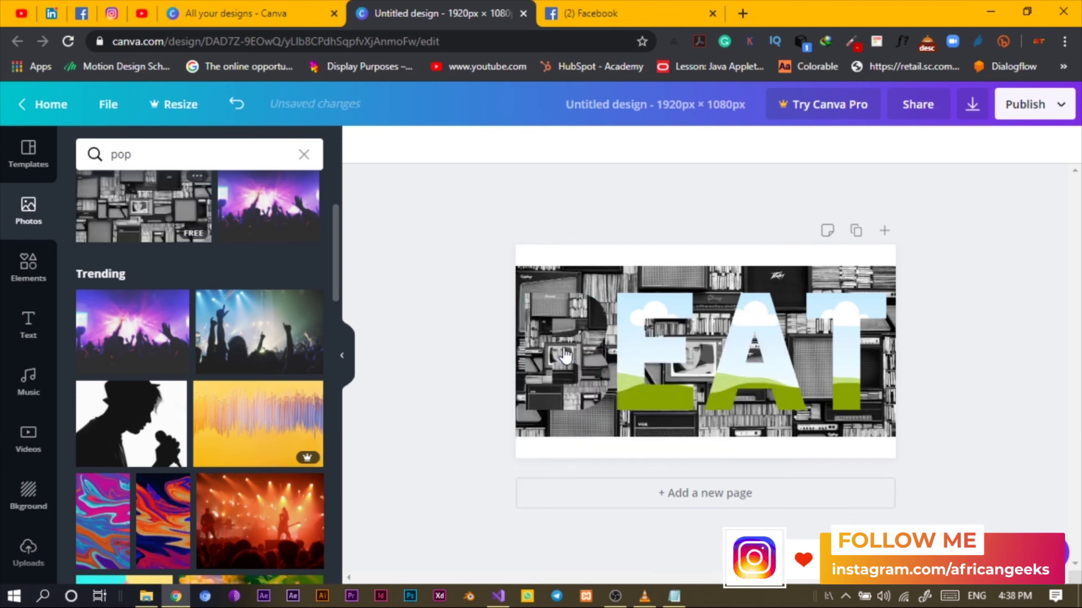
Step: Try to enlarge the photo inside the B frame to match the scale of the background photo
click(564, 350)
double_click(563, 348)
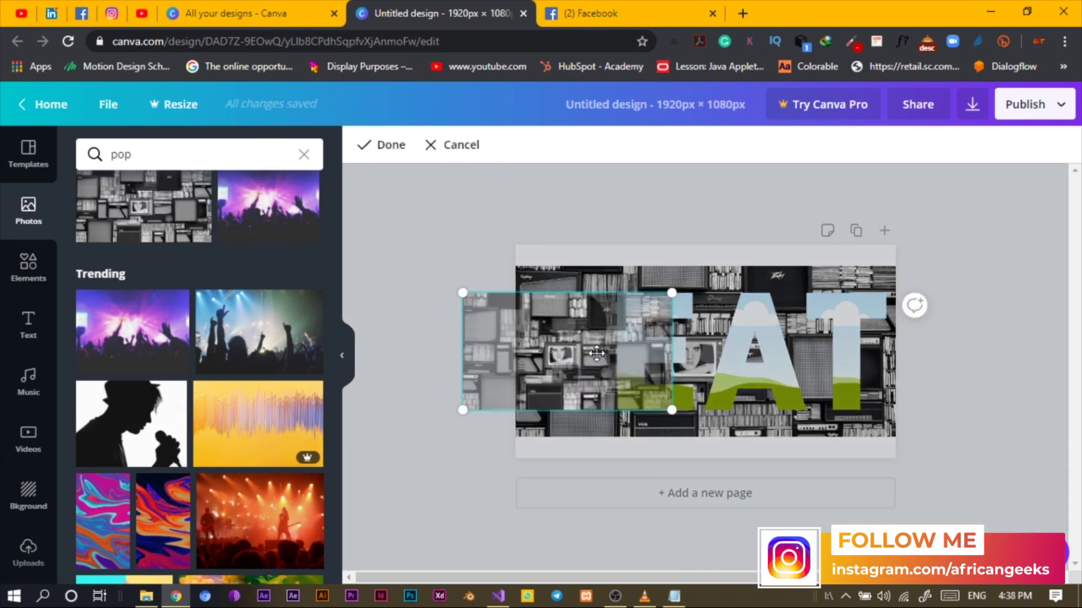
drag(672, 291, 756, 360)
drag(731, 407, 812, 431)
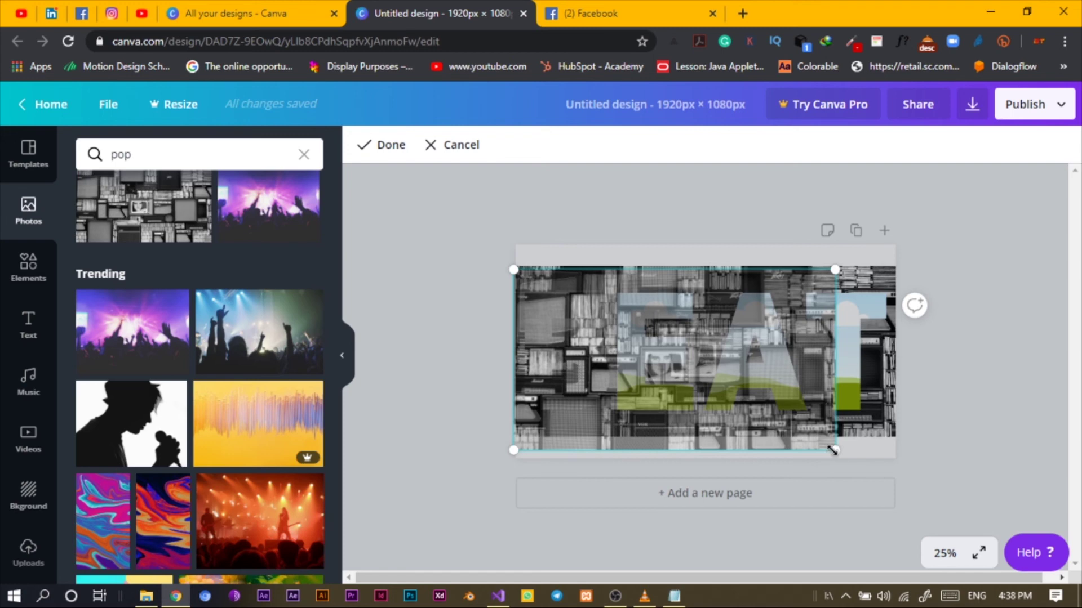
drag(833, 450, 816, 432)
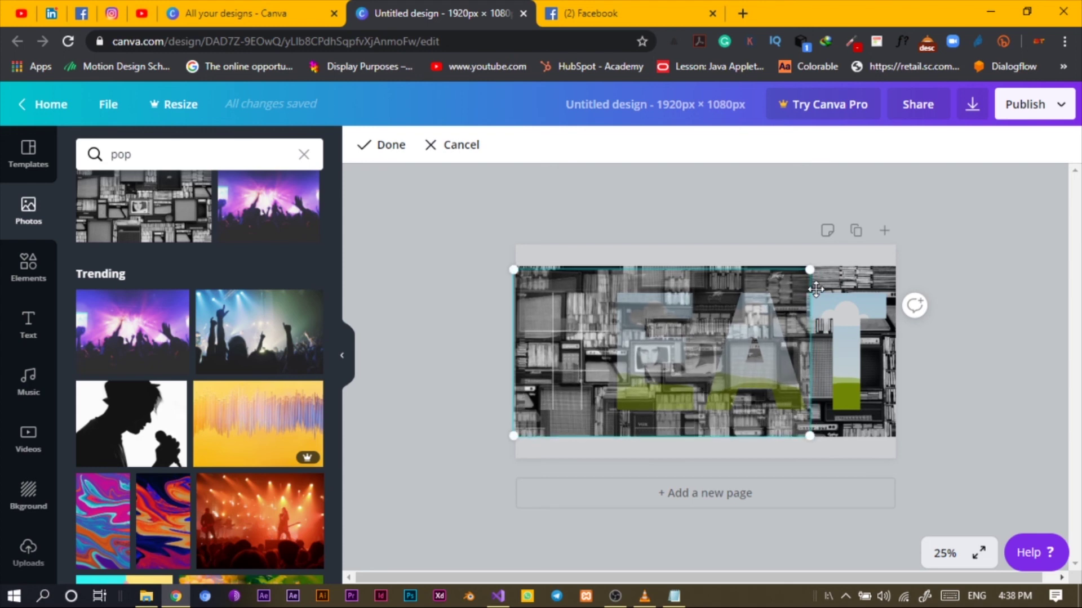
drag(809, 266, 822, 269)
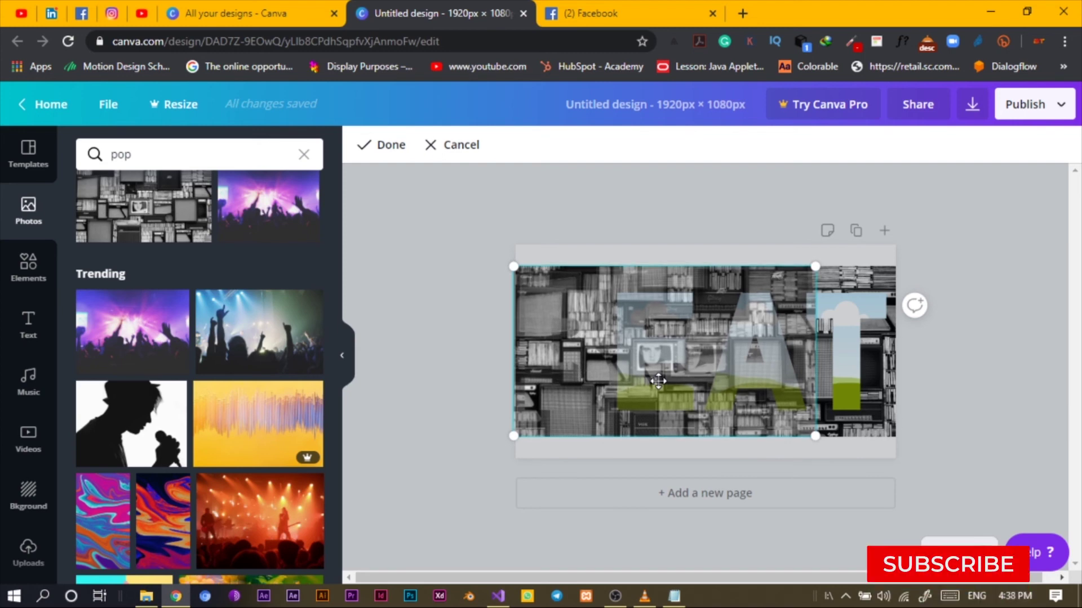
scroll(527, 323, up, 1)
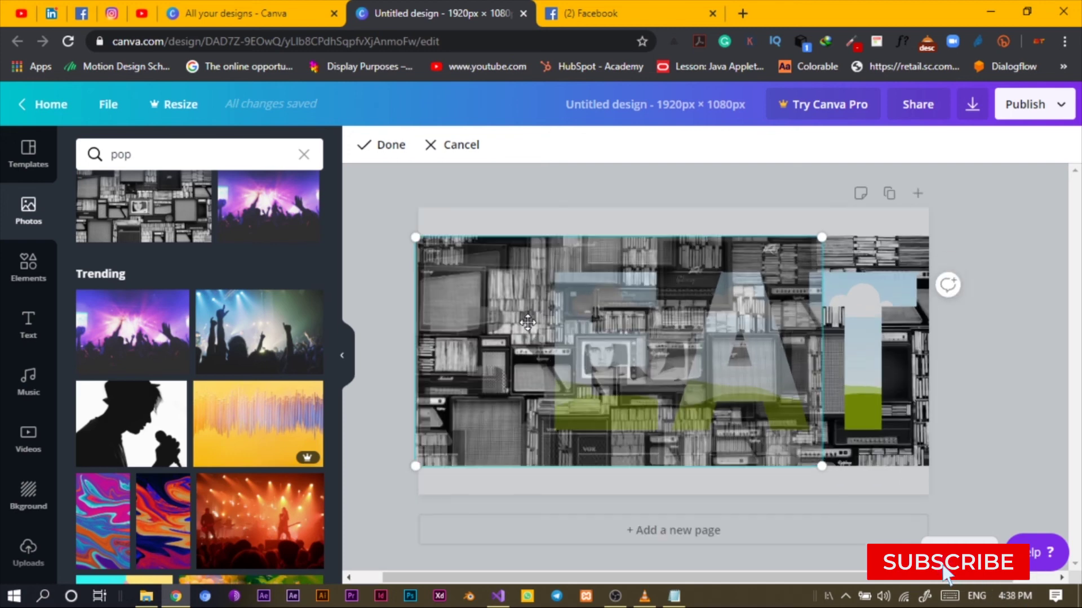
scroll(521, 322, up, 1)
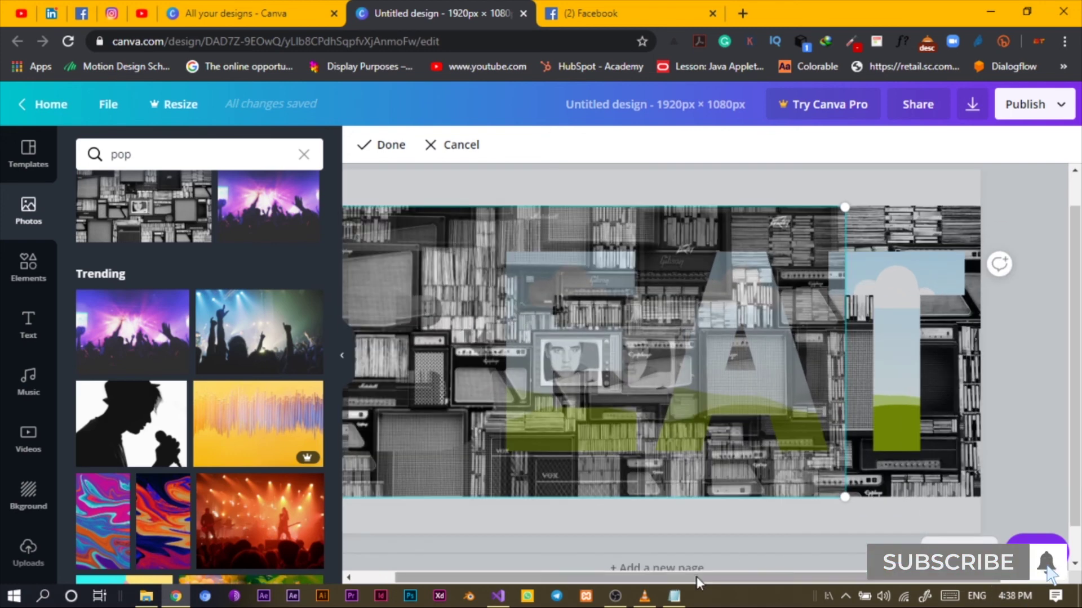
click(465, 346)
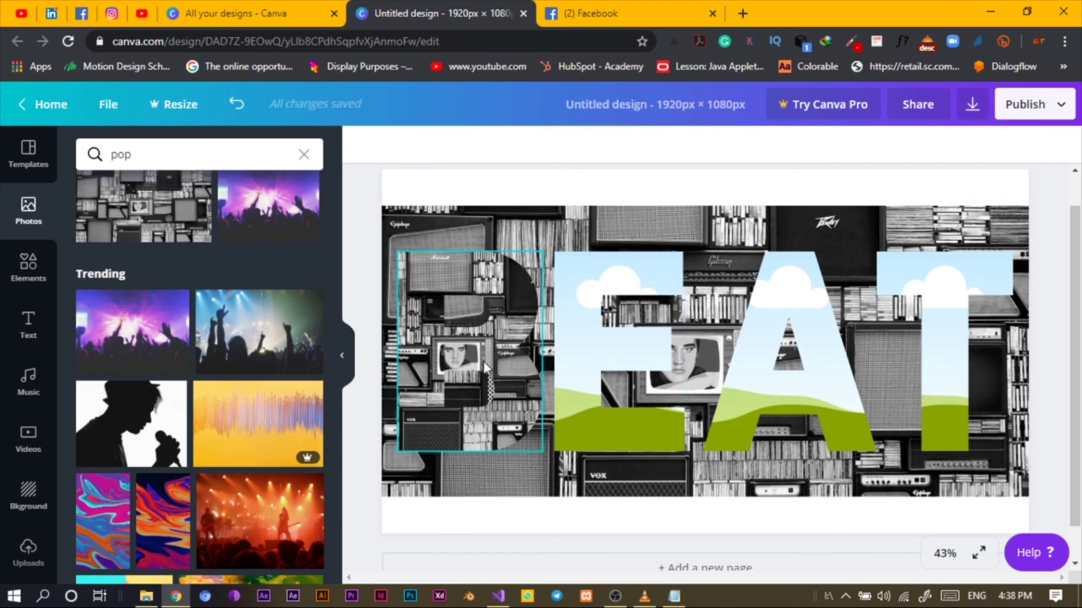
Step: Enlarge the photo inside the B frame and reposition it so its amplifiers line up with the background photo
double_click(482, 413)
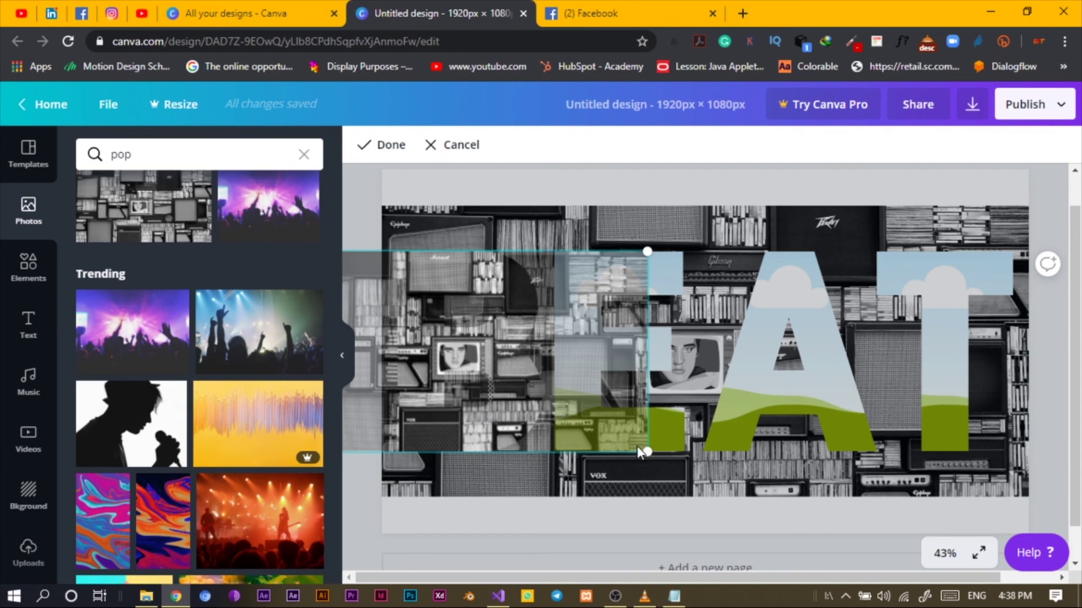
drag(683, 461, 805, 458)
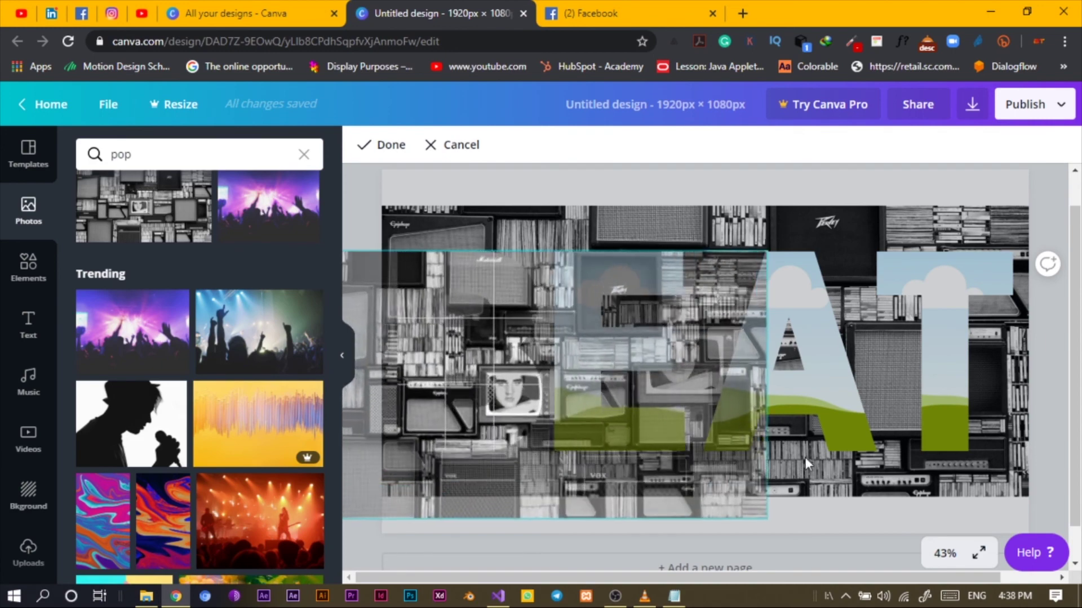
drag(484, 415, 682, 391)
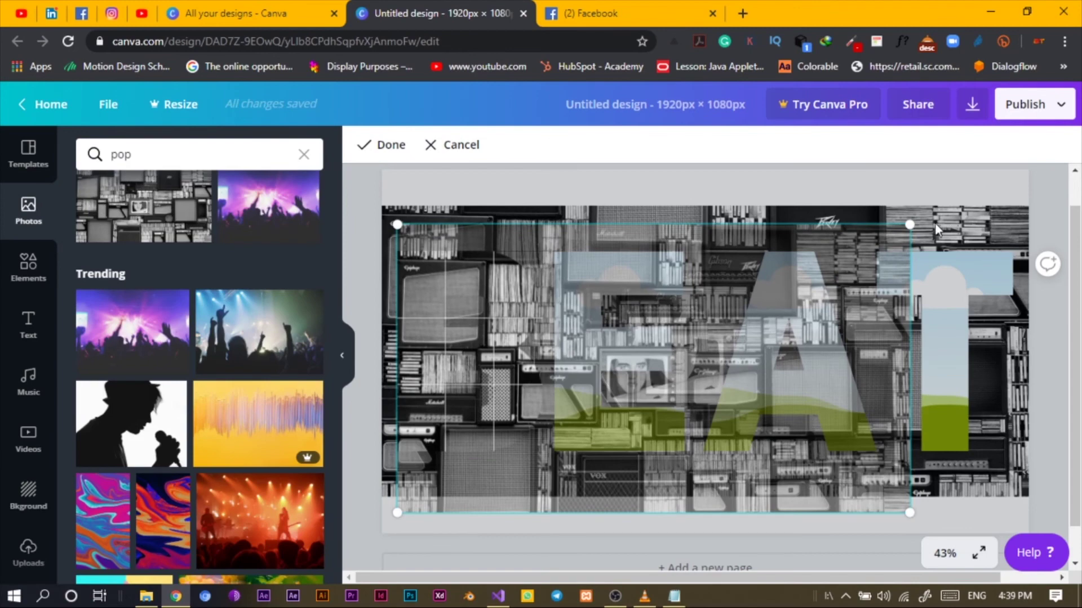
drag(909, 225, 960, 197)
mouse_move(733, 276)
mouse_down()
mouse_move(739, 294)
mouse_move(749, 289)
mouse_up()
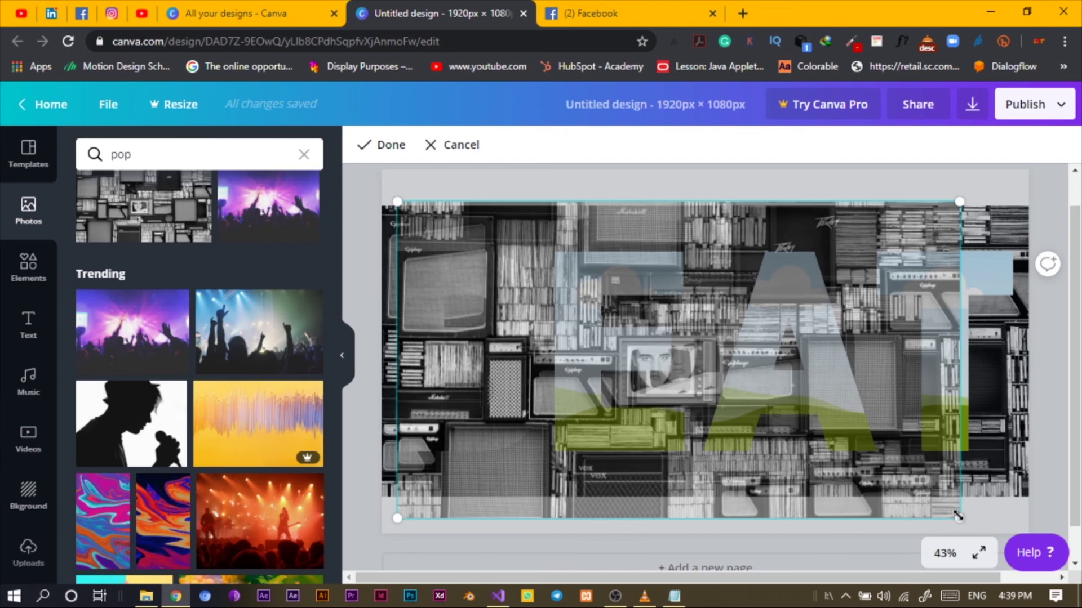
drag(963, 519, 973, 526)
drag(480, 478, 514, 484)
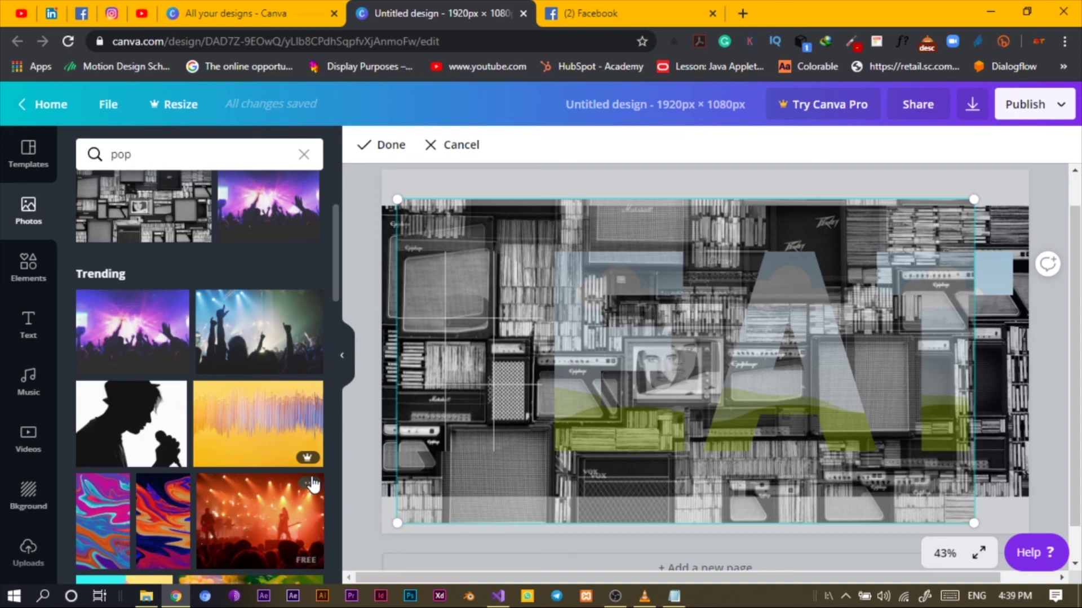
click(368, 466)
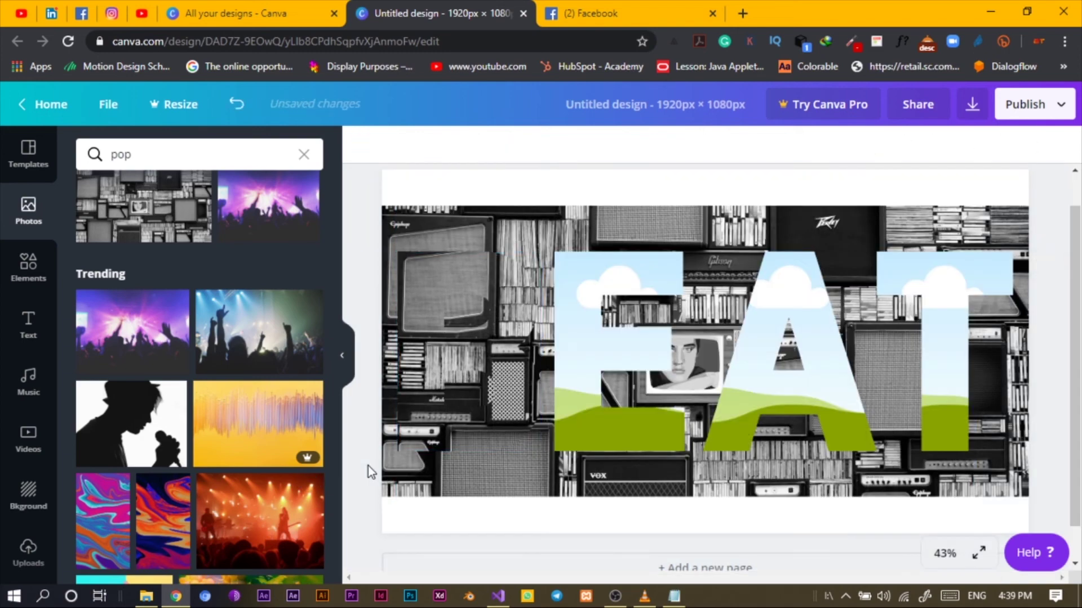
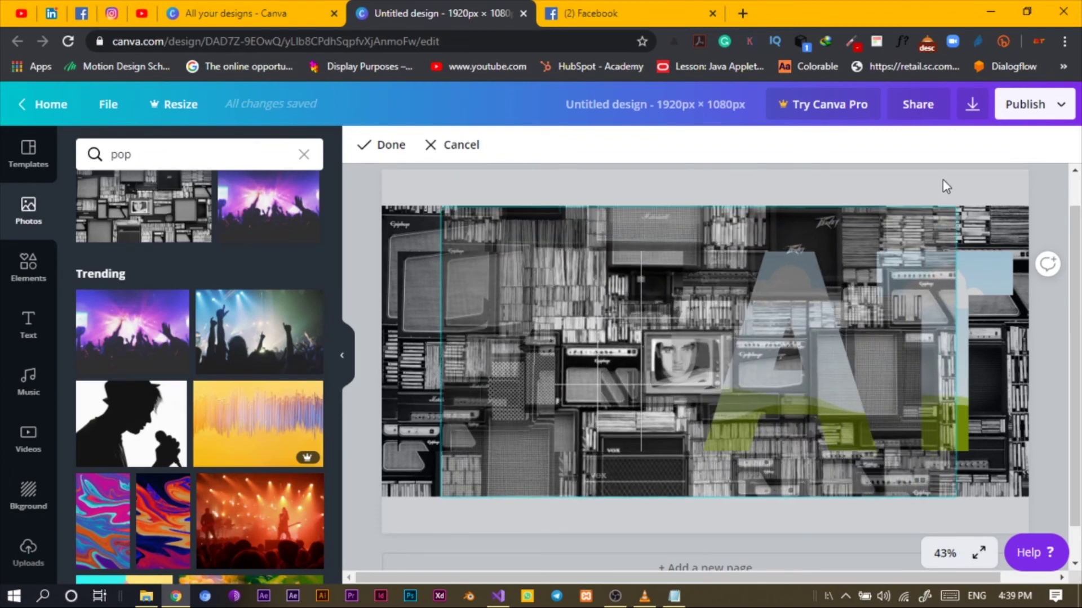
Step: Enlarge and shift the photo inside the E frame until it lines up with the background photo
drag(681, 265, 642, 237)
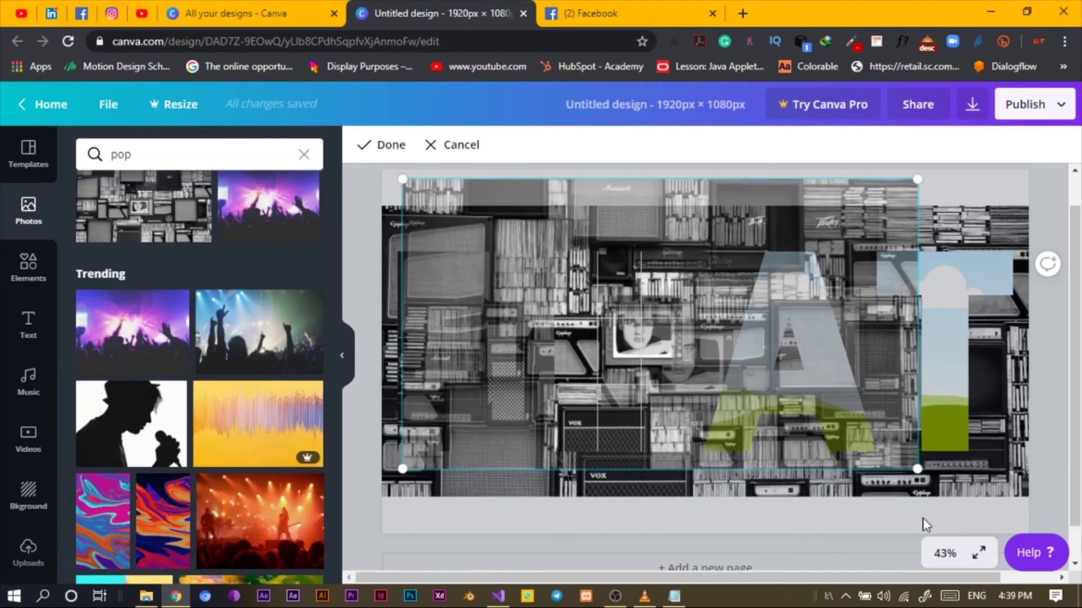
drag(916, 467, 1040, 550)
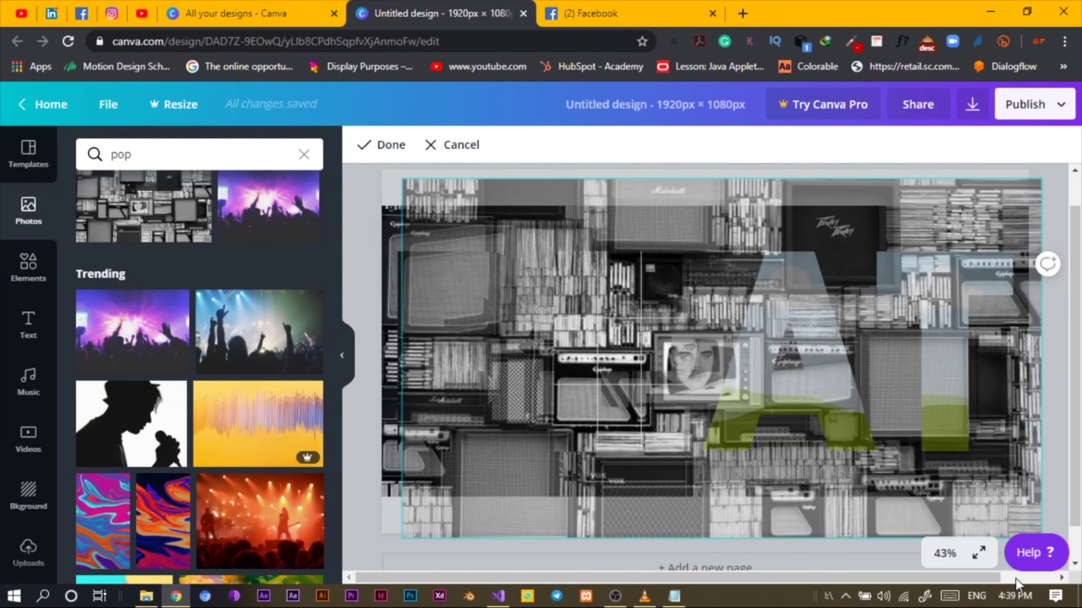
drag(895, 480, 853, 471)
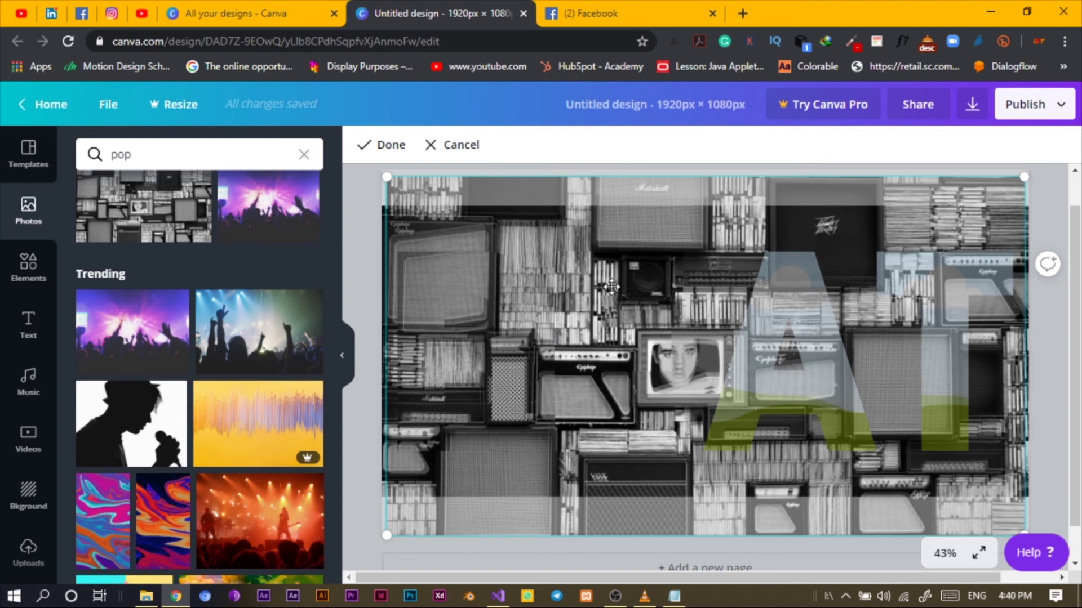
click(349, 253)
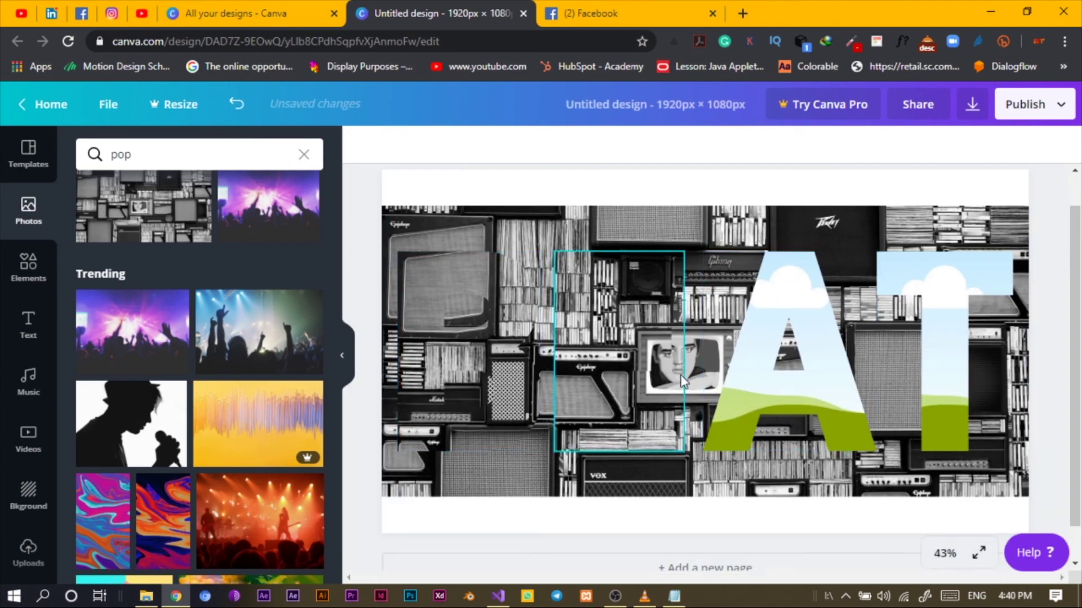
Step: Readjust the B frame's photo, extending it to the page's left edge and moving it slightly up
double_click(458, 327)
drag(396, 197, 379, 187)
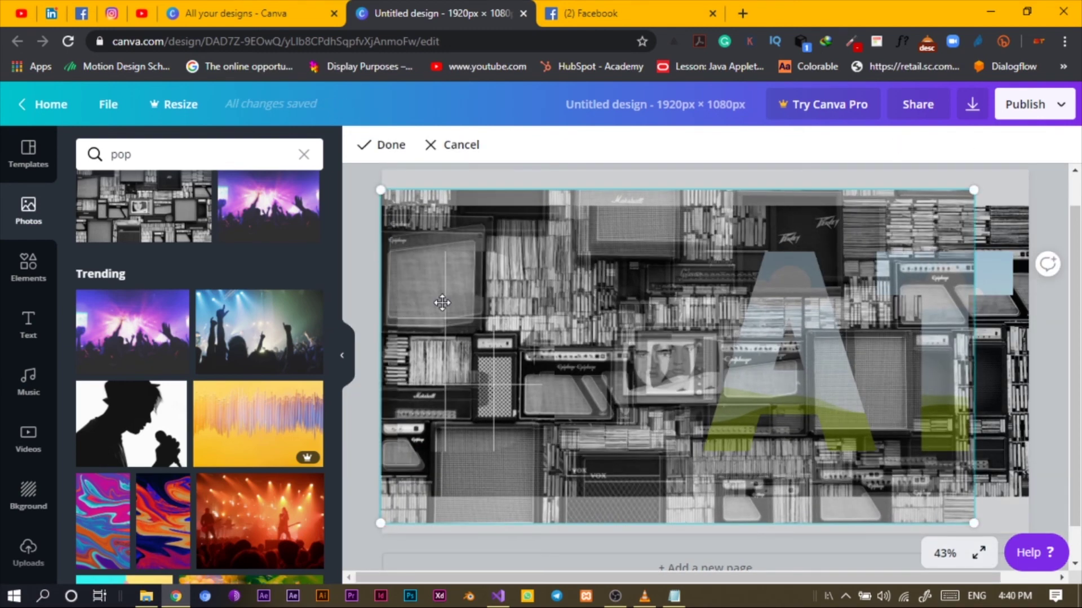
drag(441, 296, 442, 287)
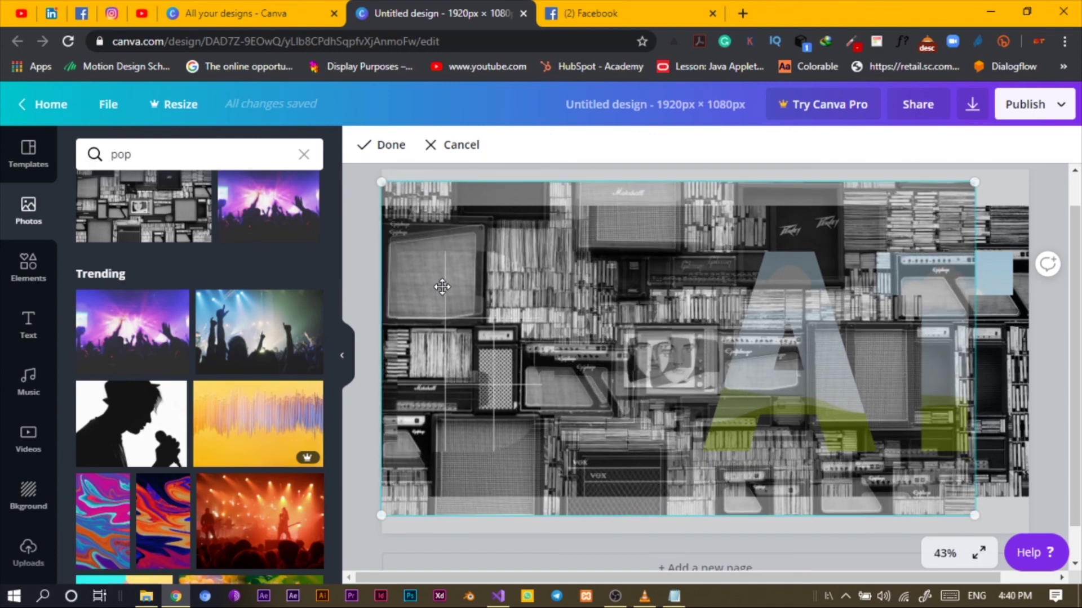
click(357, 293)
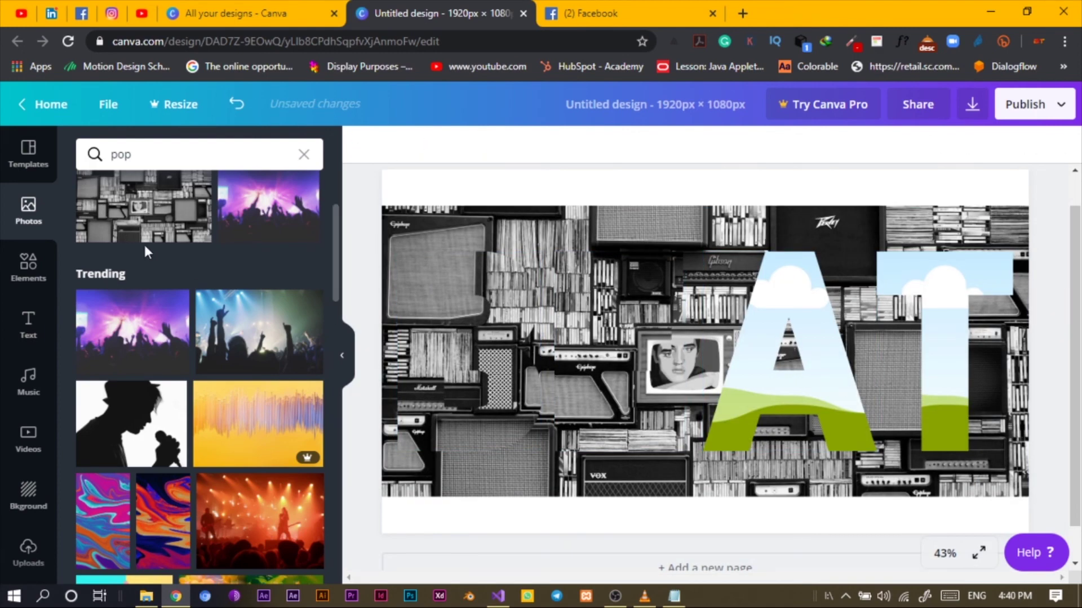
Step: Fill the A frame with the amplifier photo, enlarged and positioned to line up with the background photo
click(134, 220)
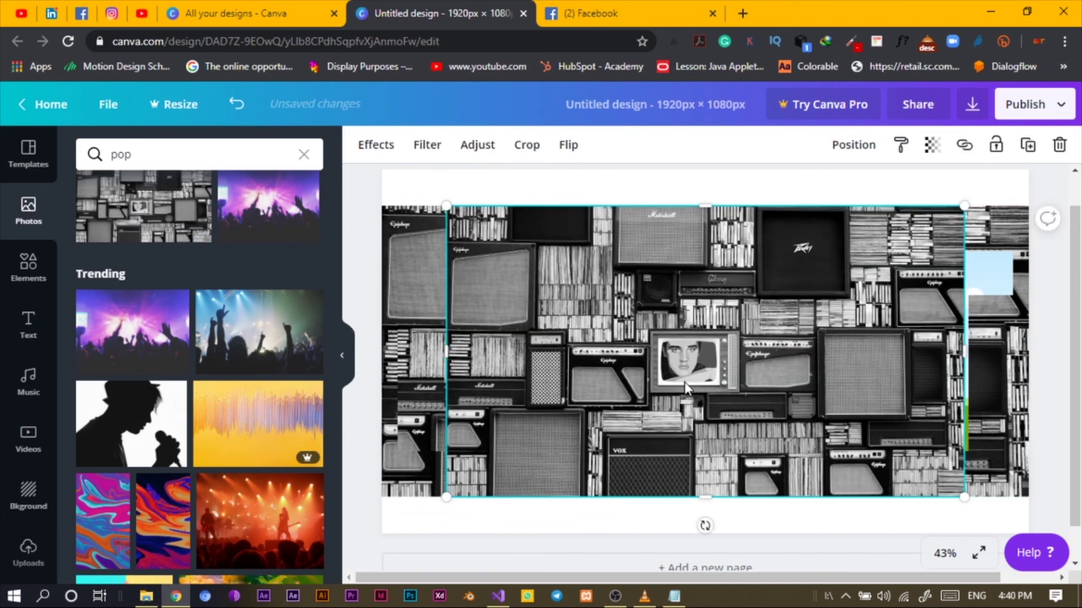
drag(746, 361, 776, 348)
double_click(691, 272)
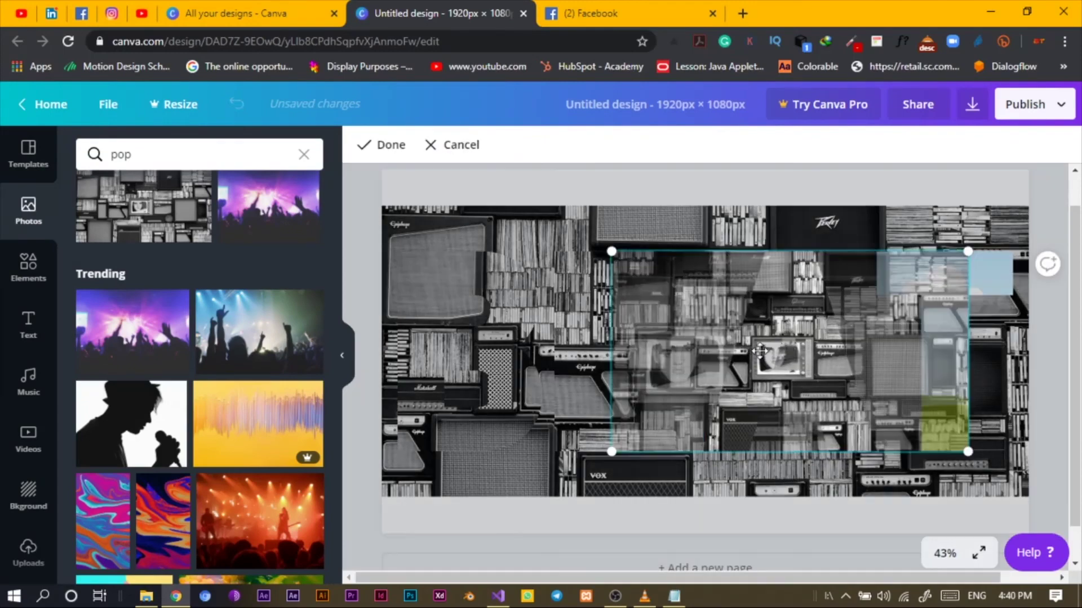
drag(611, 250, 501, 206)
drag(505, 452, 459, 595)
mouse_move(501, 464)
mouse_down()
mouse_move(512, 480)
mouse_move(509, 471)
mouse_up()
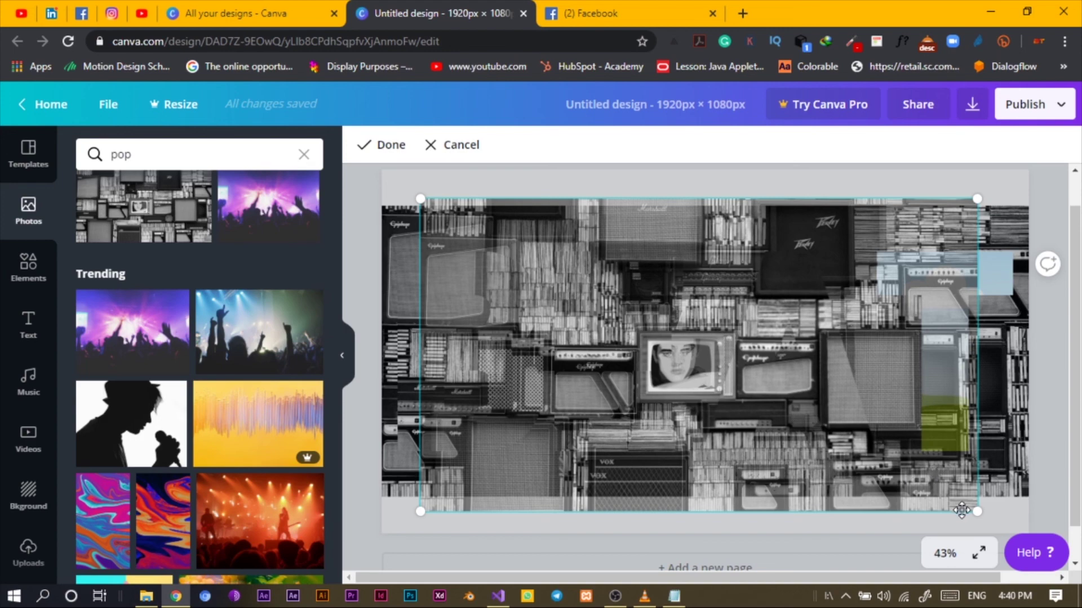
mouse_move(817, 415)
mouse_down()
mouse_move(835, 425)
mouse_move(824, 415)
mouse_up()
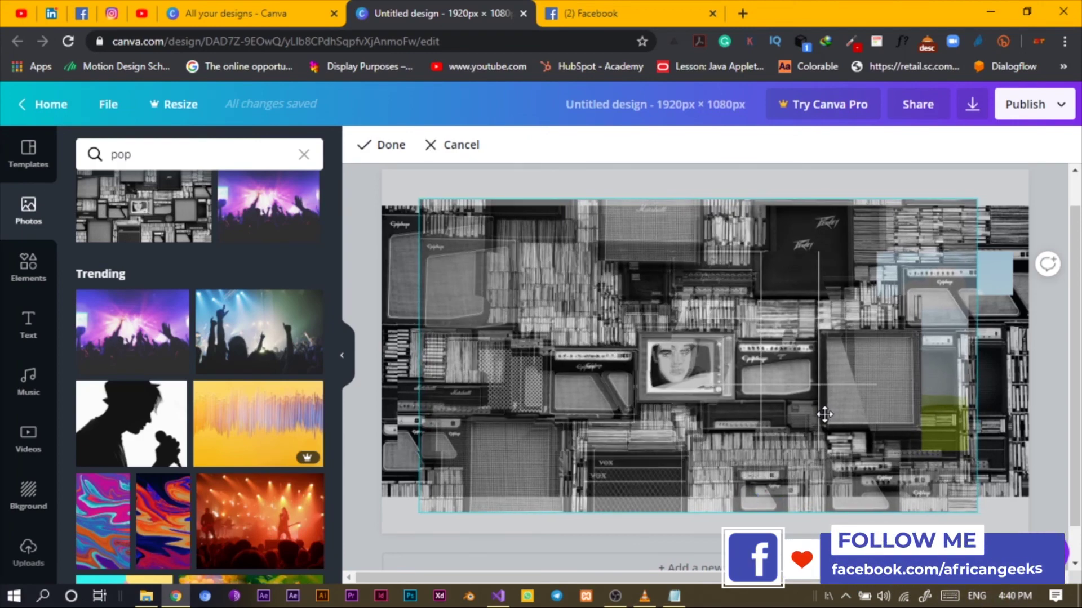
drag(733, 393, 721, 394)
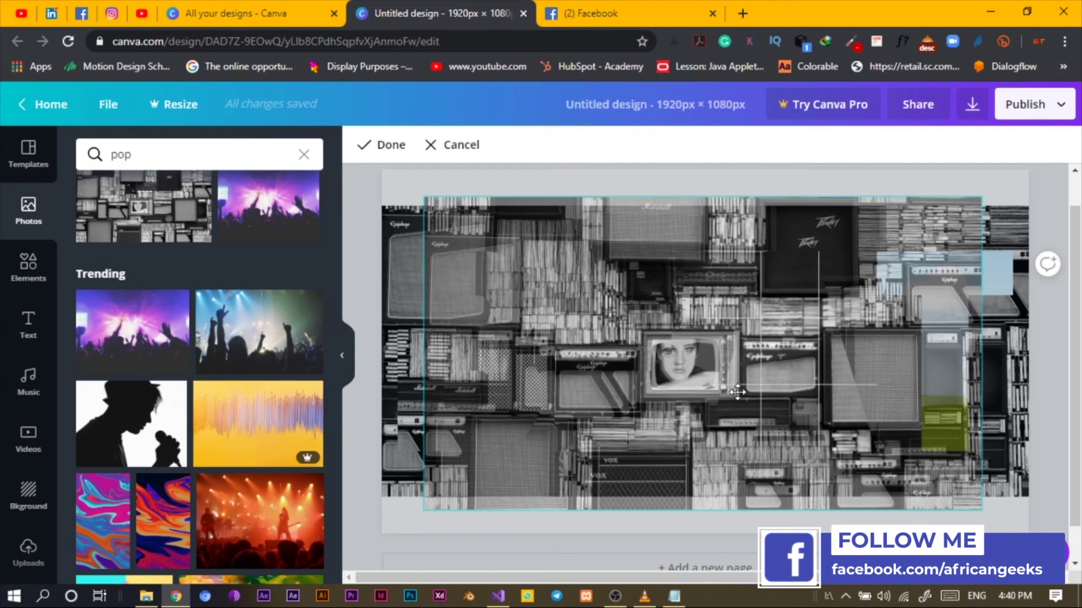
key(Return)
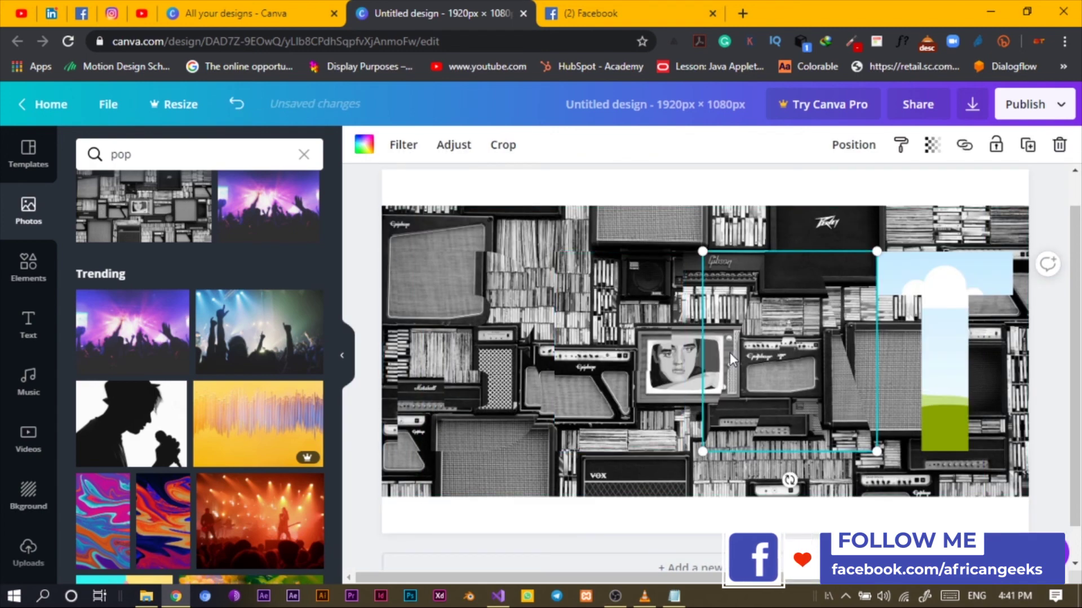
Step: Fine-tune the size and position of the photo inside the A frame against the background photo
double_click(790, 381)
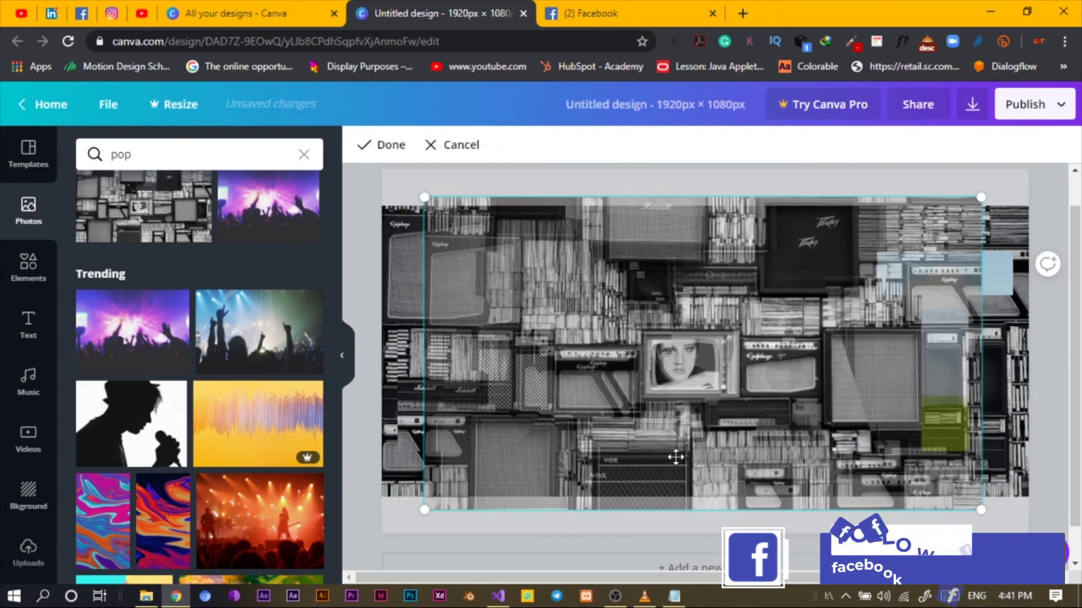
mouse_move(420, 511)
mouse_down()
mouse_move(410, 513)
mouse_move(422, 525)
mouse_up()
drag(533, 438, 545, 435)
click(1006, 391)
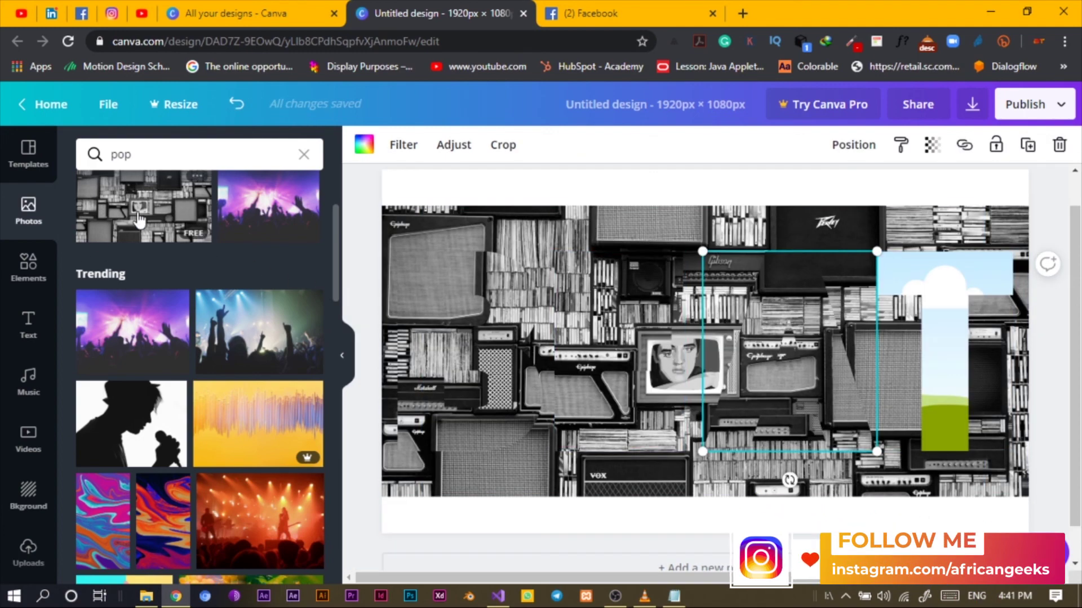
Step: Add the amplifier photo to the page again and place it into the T letter frame
drag(139, 220, 597, 289)
click(844, 365)
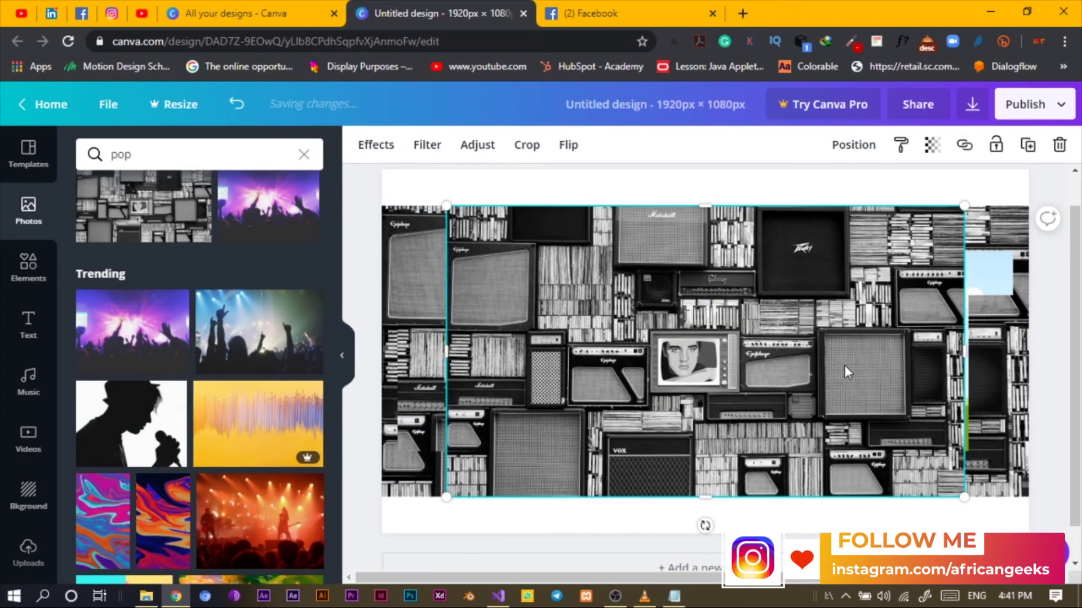
drag(847, 365, 919, 362)
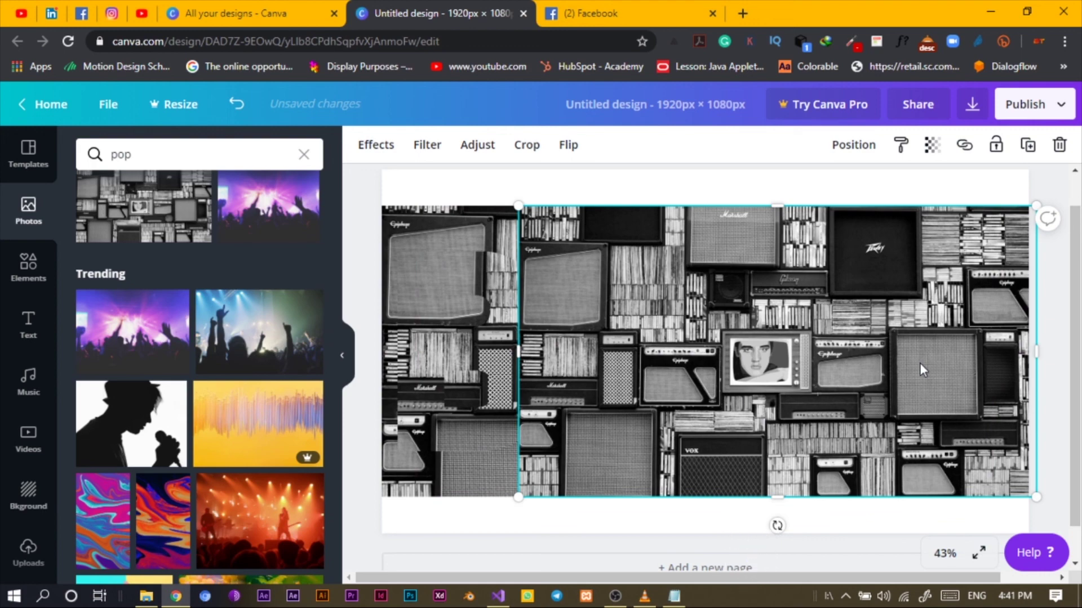
drag(878, 379, 937, 370)
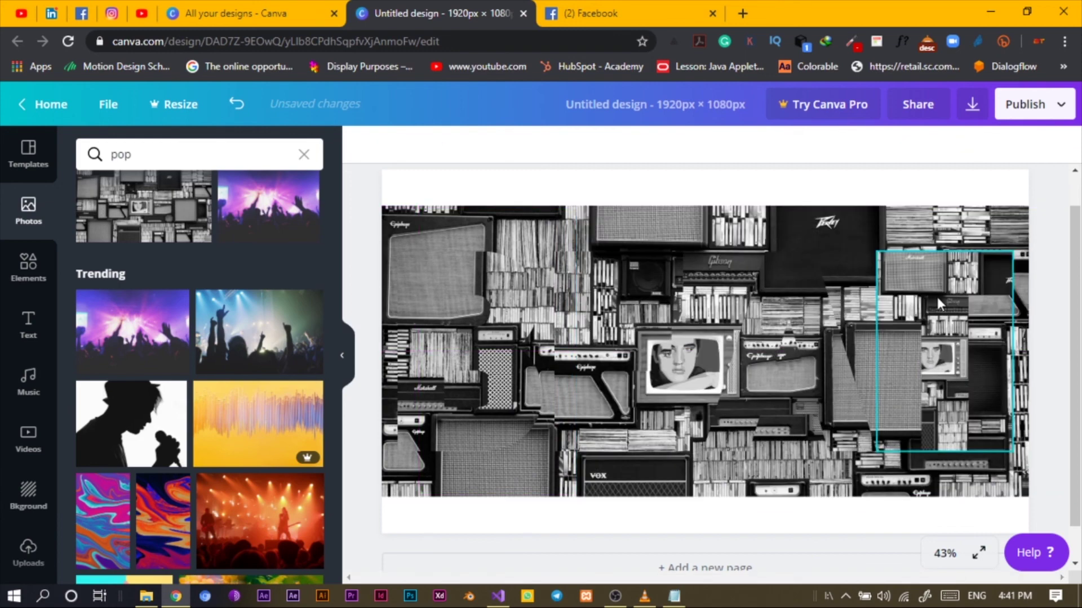
Step: Enlarge and reposition the amplifier photo inside the T frame so it lines up with the background photo
double_click(935, 293)
drag(768, 252, 628, 173)
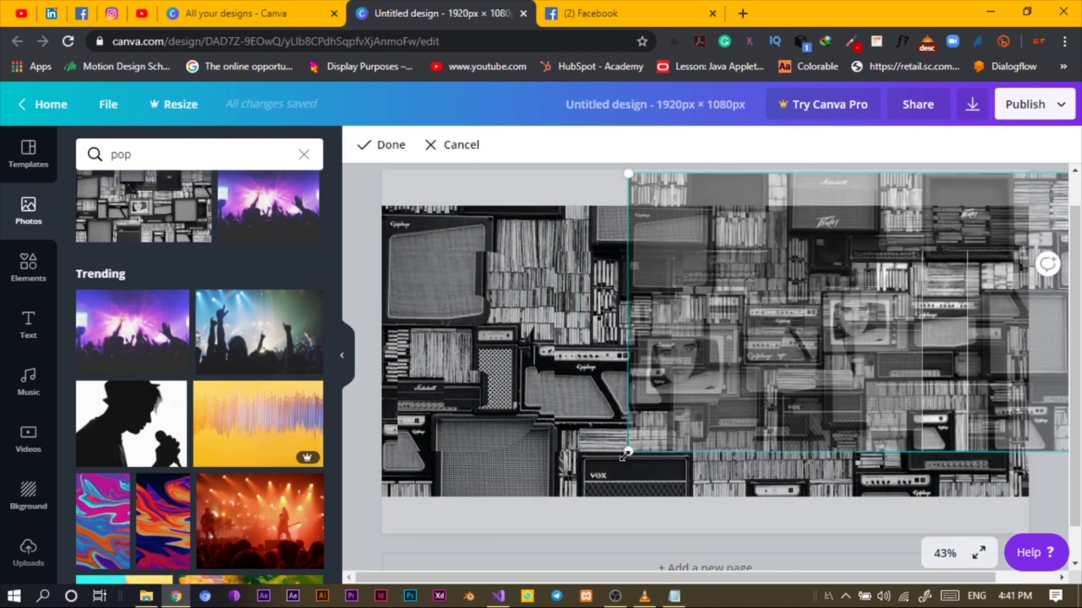
drag(624, 457, 559, 499)
drag(747, 386, 638, 410)
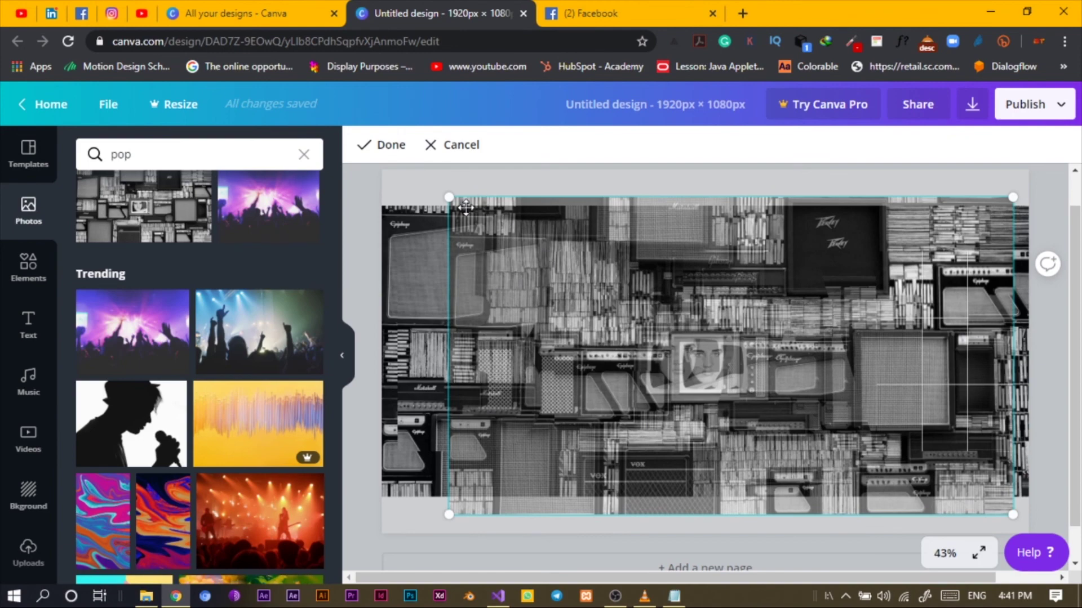
drag(449, 199, 387, 171)
drag(551, 297, 552, 319)
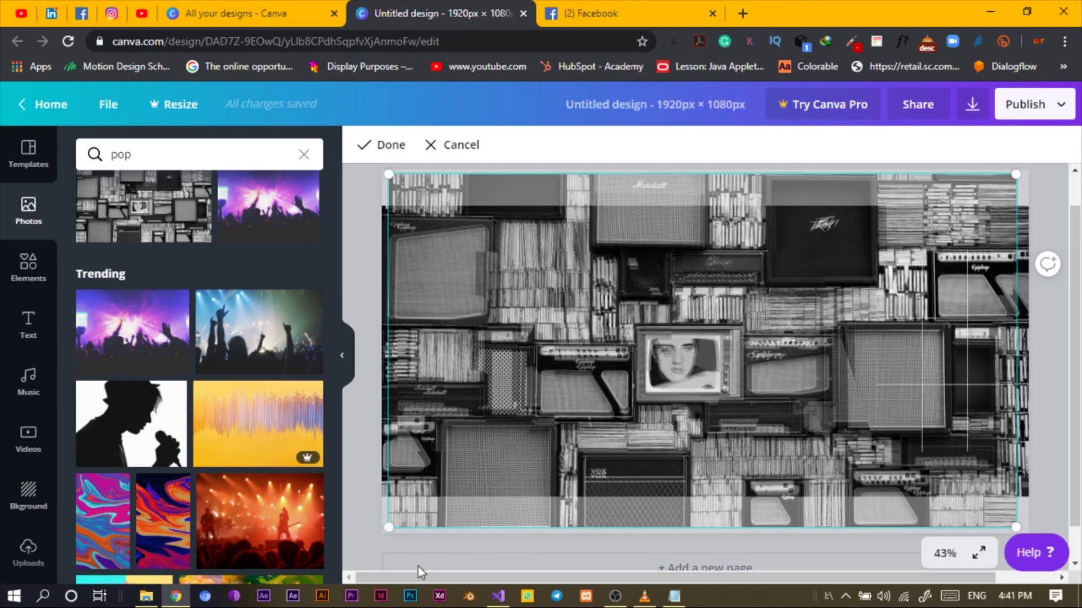
Step: Delete the full-width amplifier photo covering the letters, leaving only the filled BEAT frames
click(370, 538)
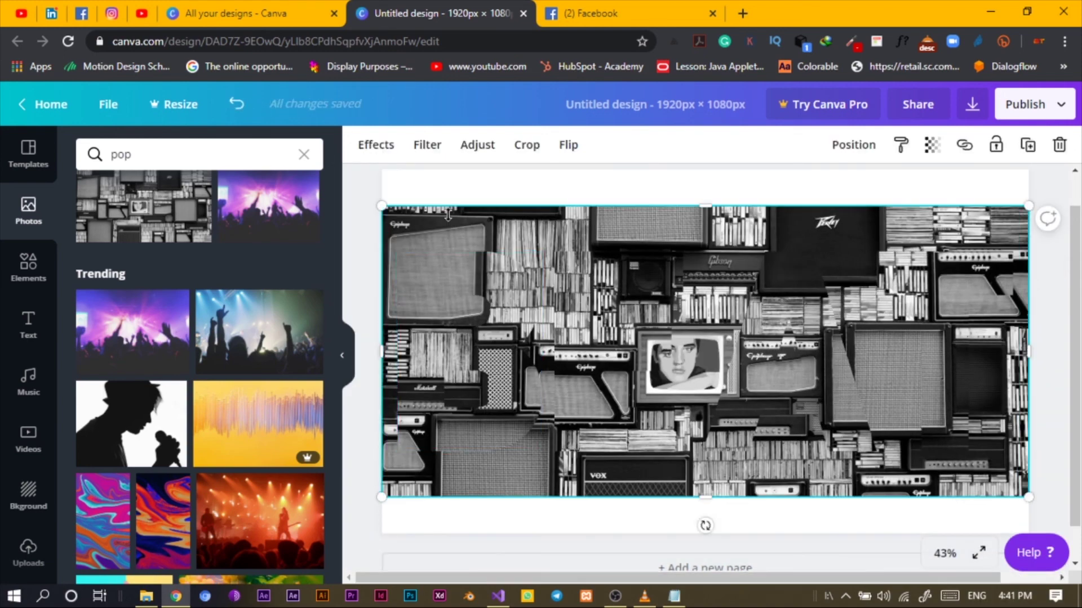
key(Delete)
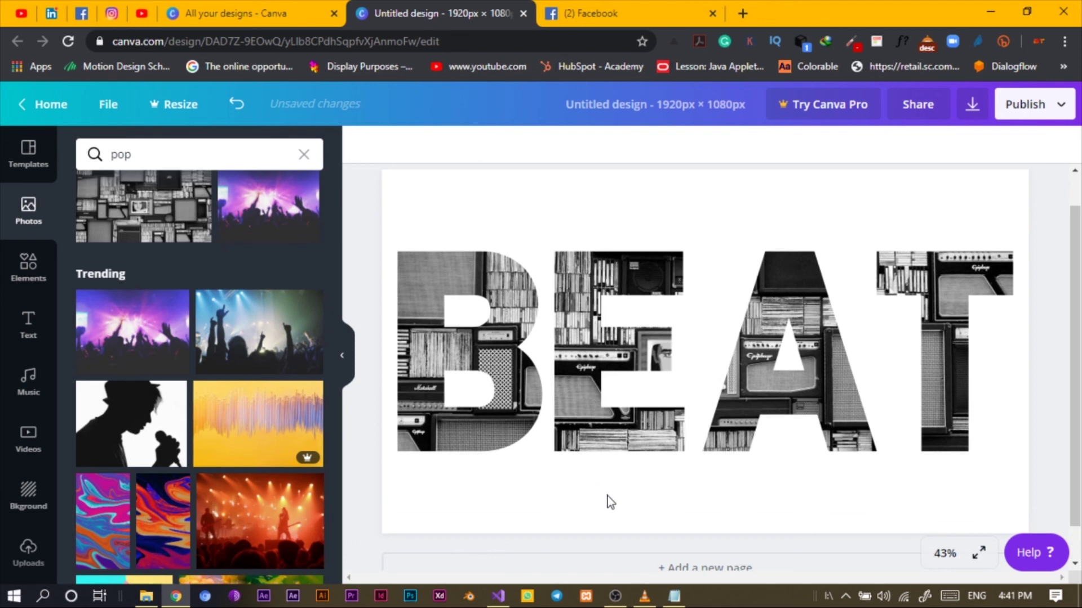
Step: Move the amplifier photo inside the E frame slightly upward
double_click(610, 444)
drag(607, 434, 608, 422)
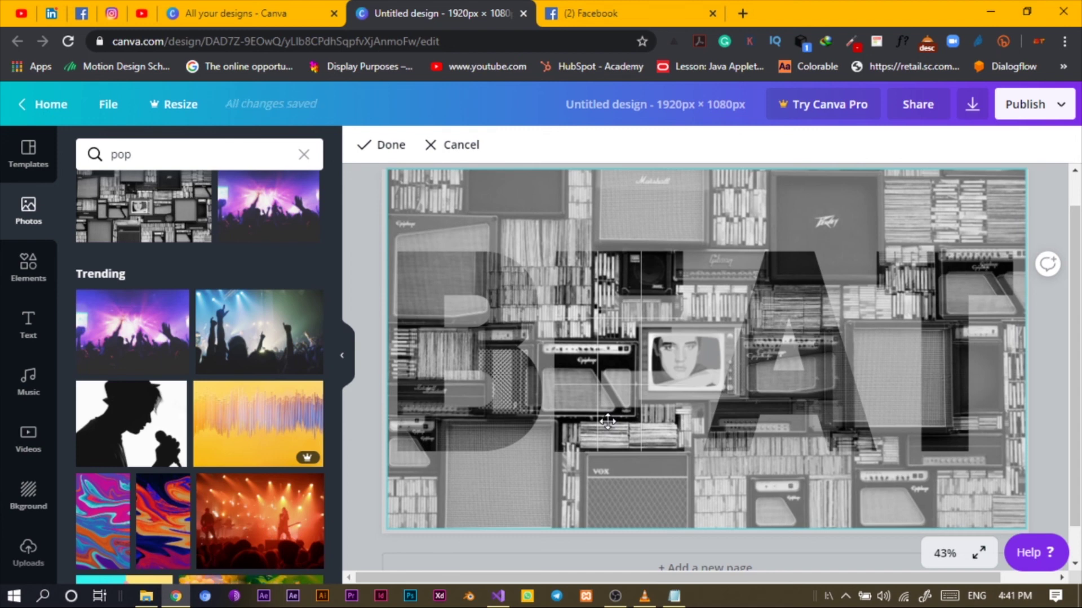
click(359, 377)
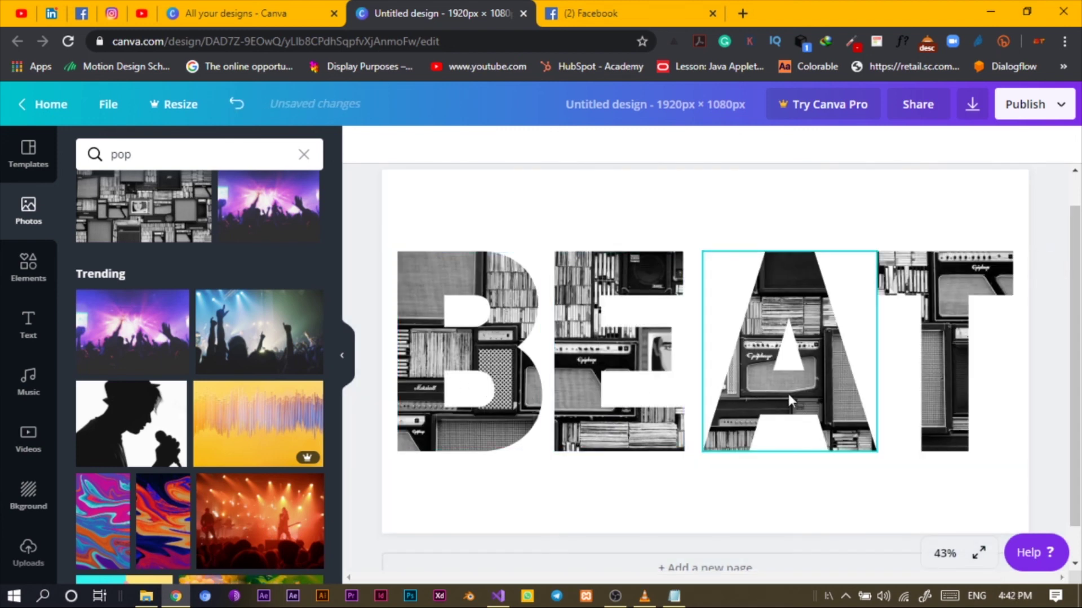
Step: Shrink the amplifier photo inside the T frame slightly from its lower-left corner
double_click(939, 372)
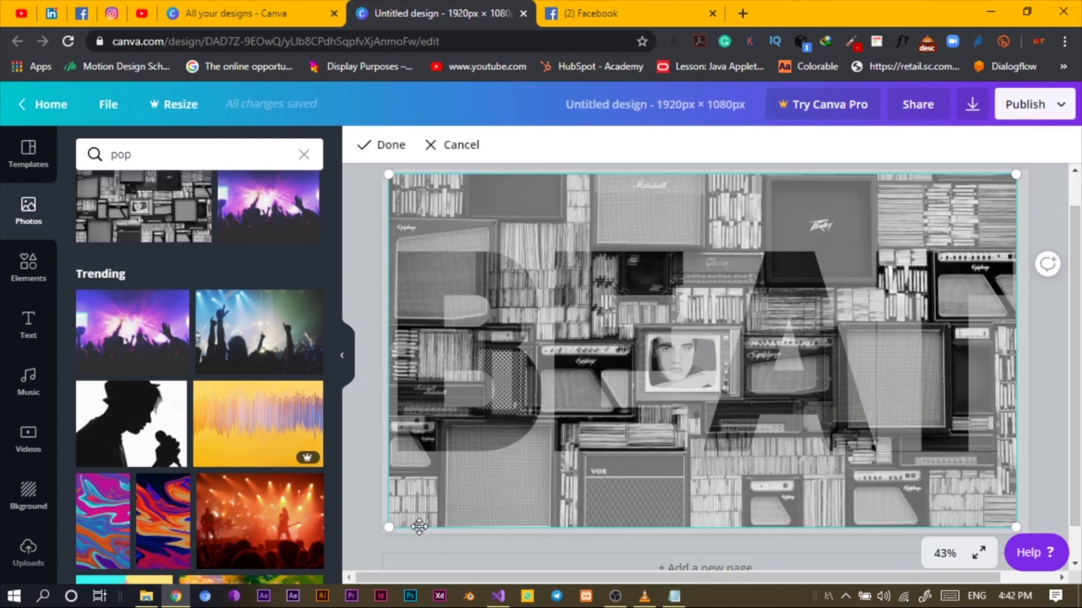
drag(386, 528, 397, 524)
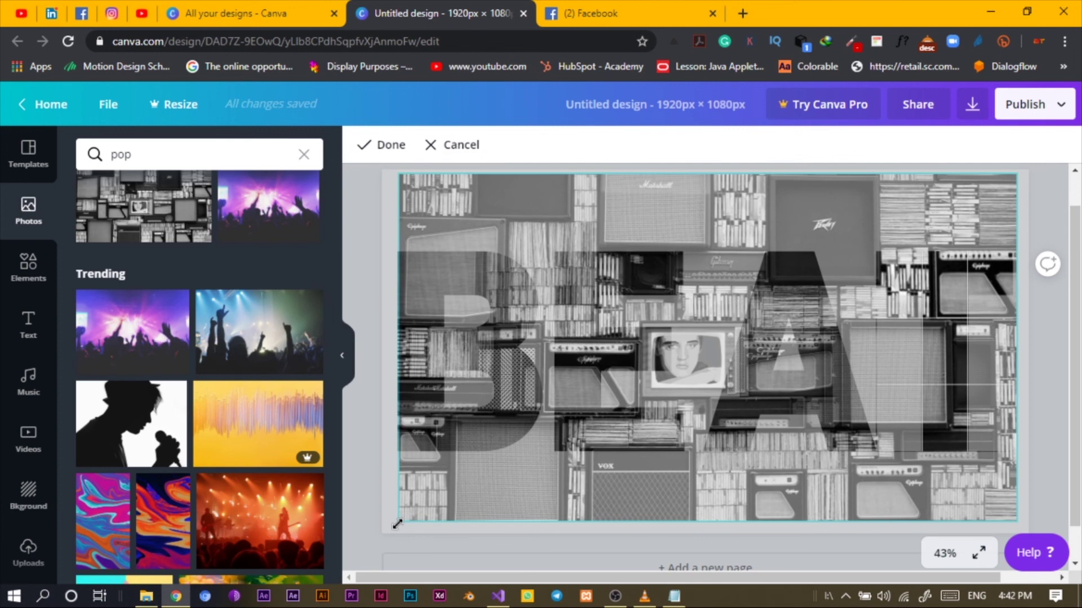
click(362, 494)
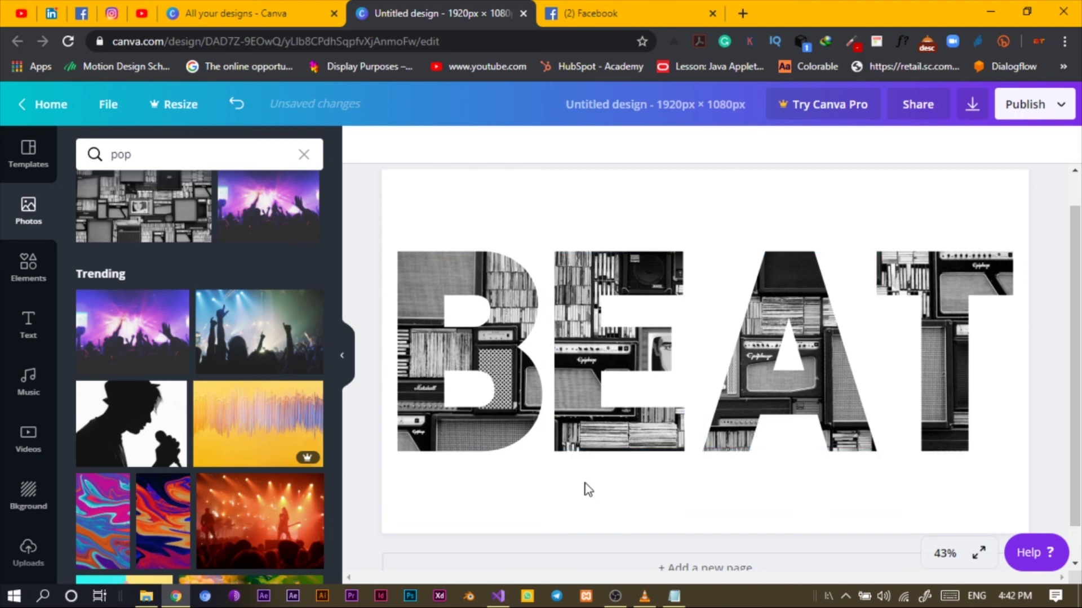
Step: Find the crumpled paper image in the uploads and set it as the page background
click(553, 485)
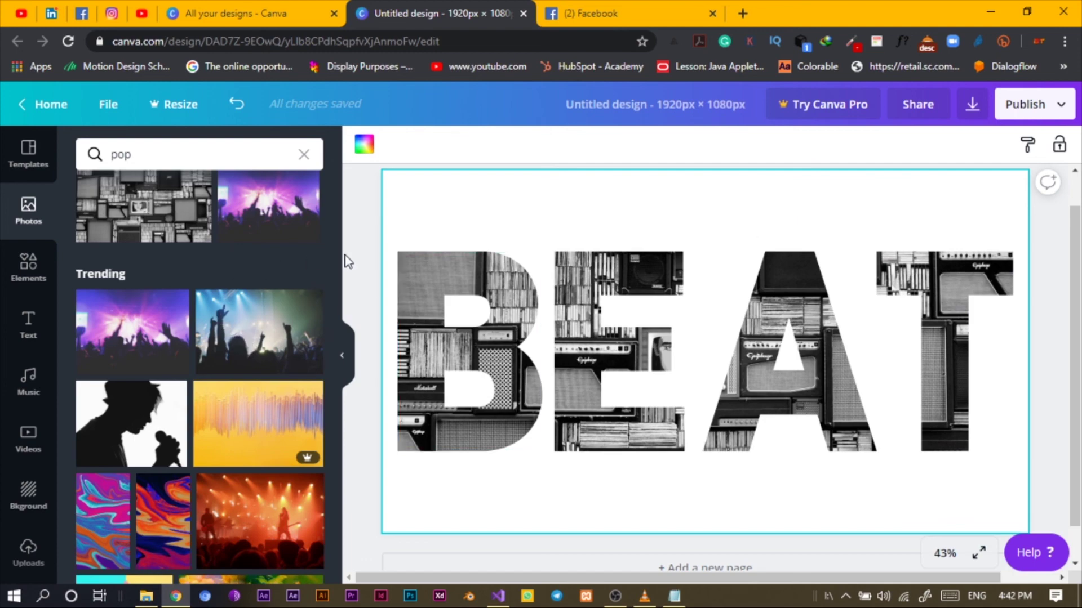
drag(338, 261, 349, 396)
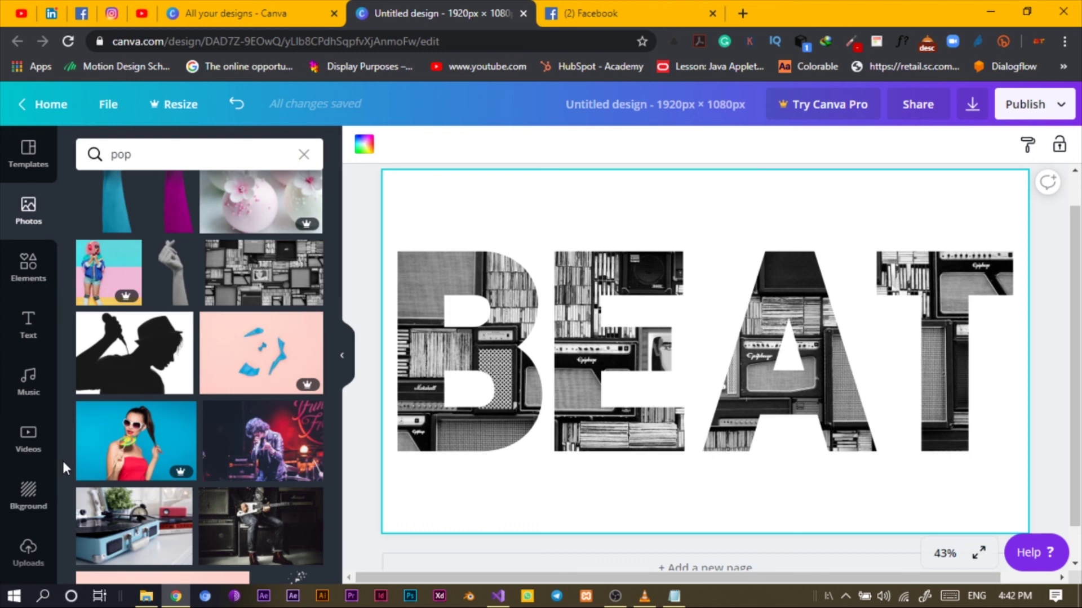
scroll(54, 507, down, 1)
scroll(55, 513, down, 2)
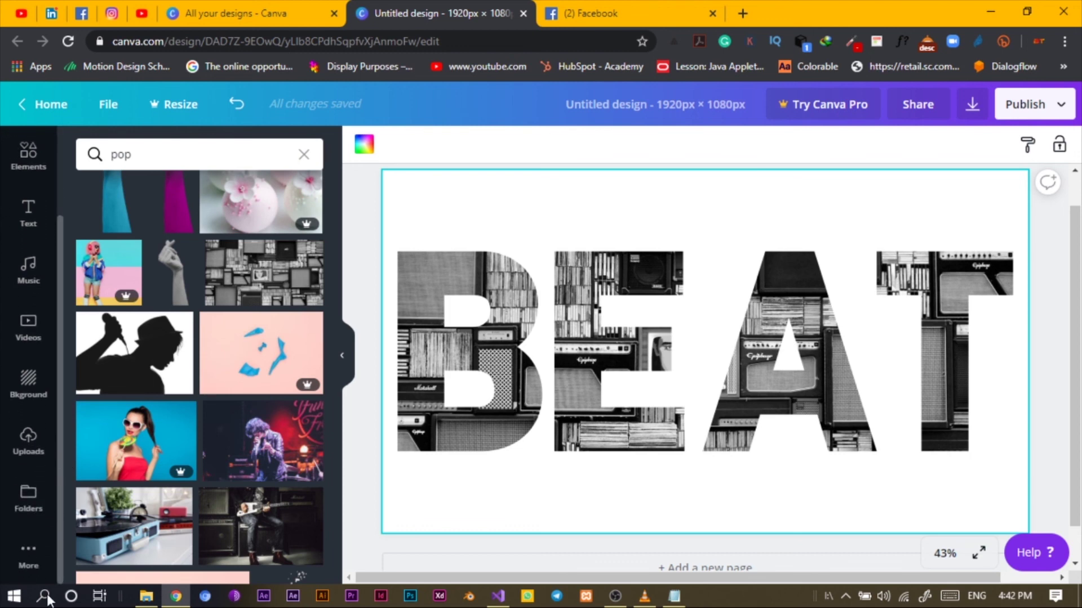
click(28, 442)
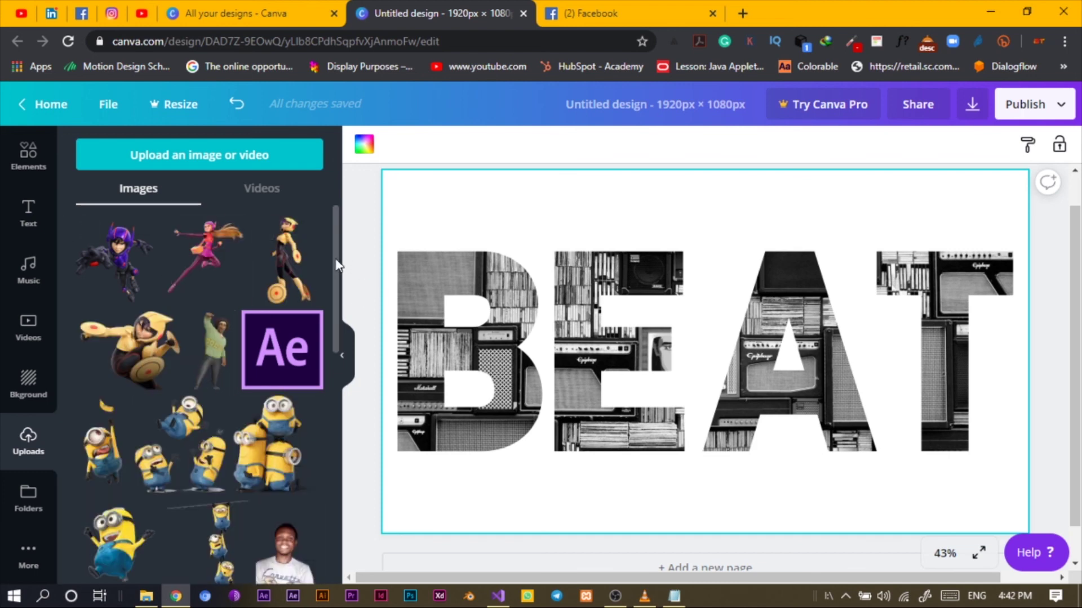
scroll(333, 330, down, 5)
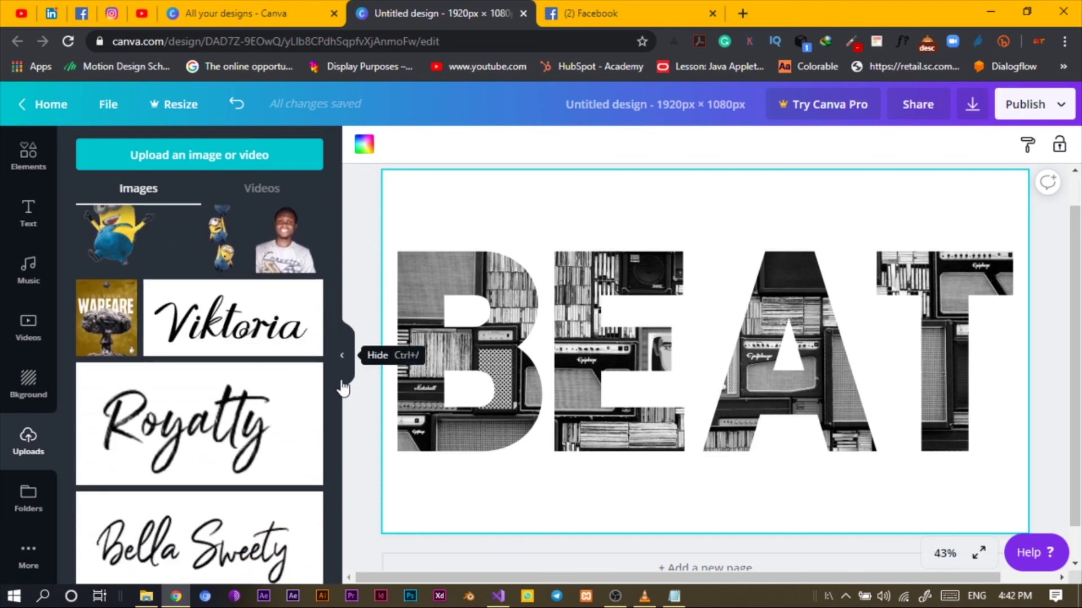
scroll(340, 428, down, 8)
scroll(342, 482, down, 5)
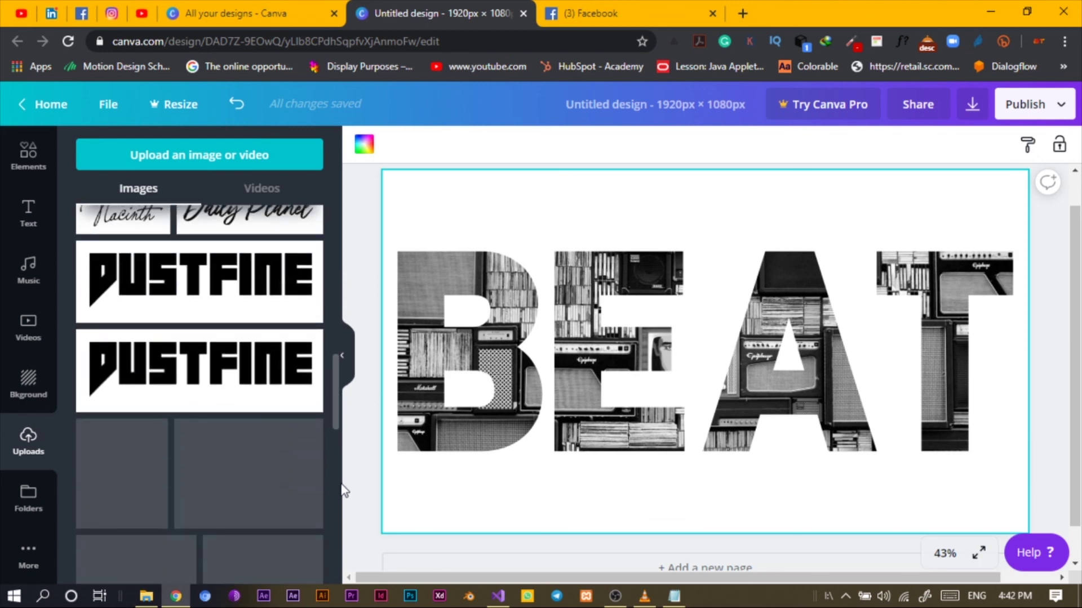
scroll(334, 445, down, 6)
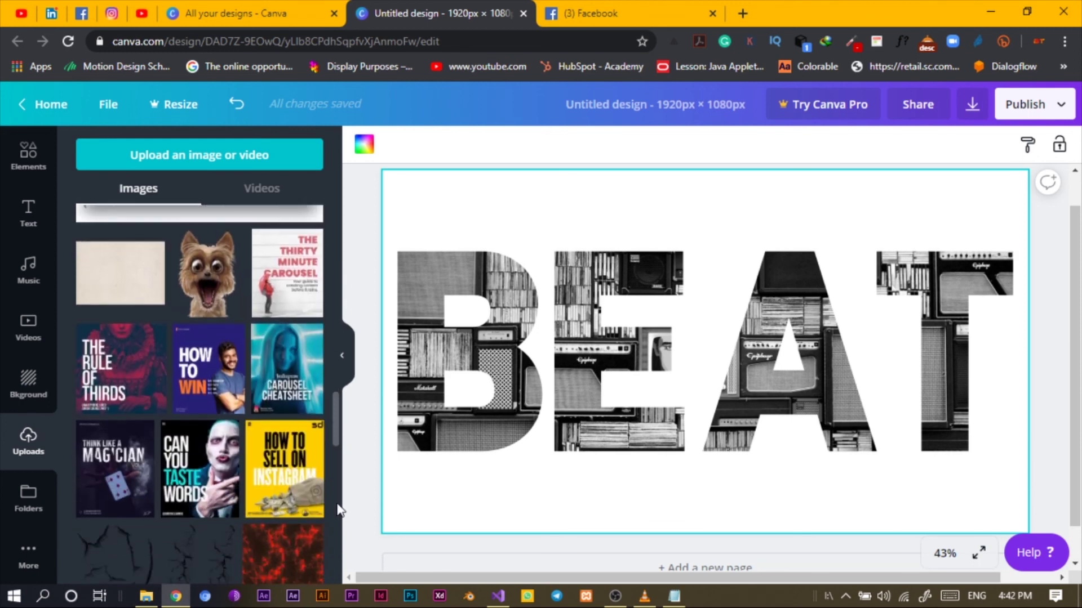
drag(336, 431, 347, 474)
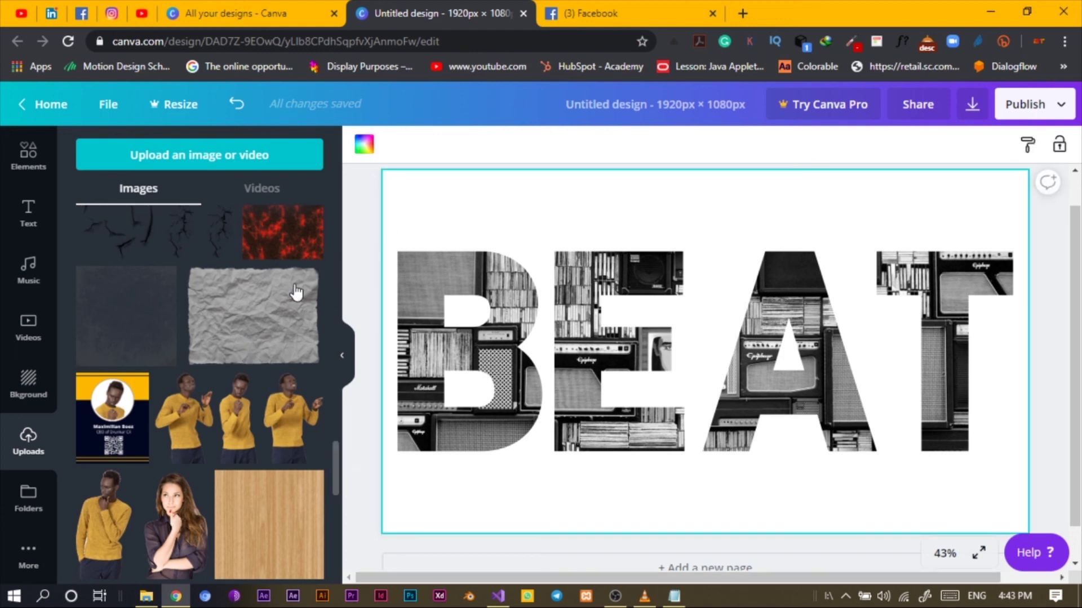
drag(251, 321, 386, 213)
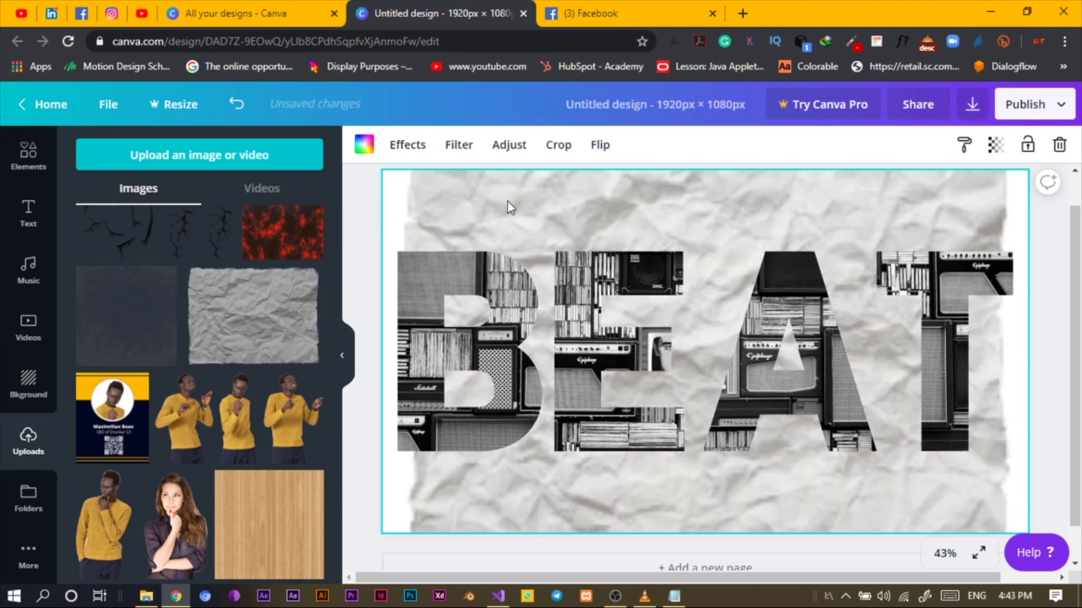
Step: Enlarge and reposition the crumpled paper background so its torn edges fall outside the page
double_click(508, 202)
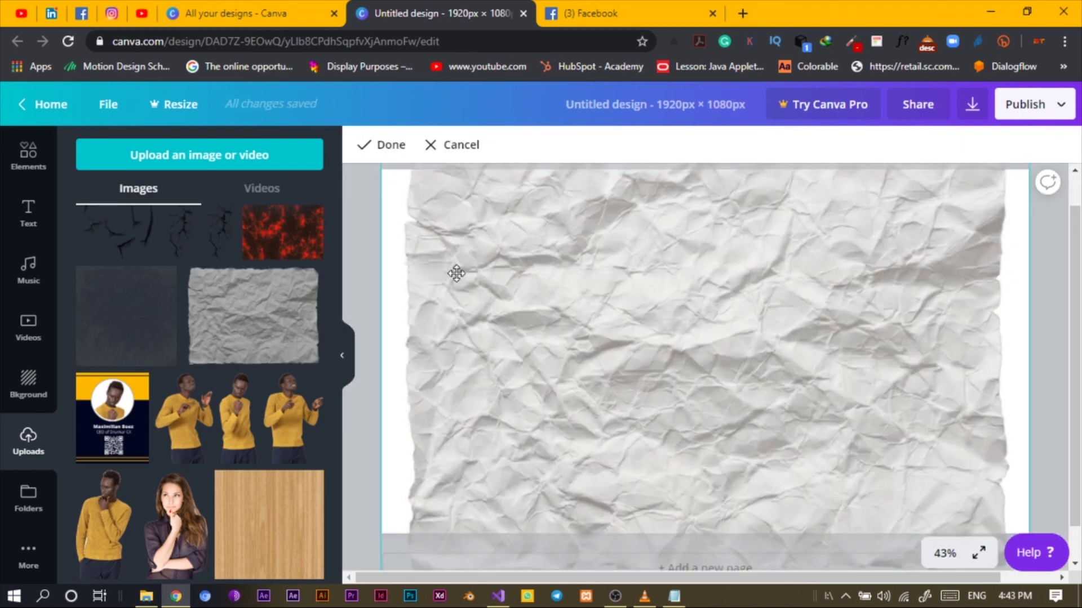
drag(454, 273, 467, 244)
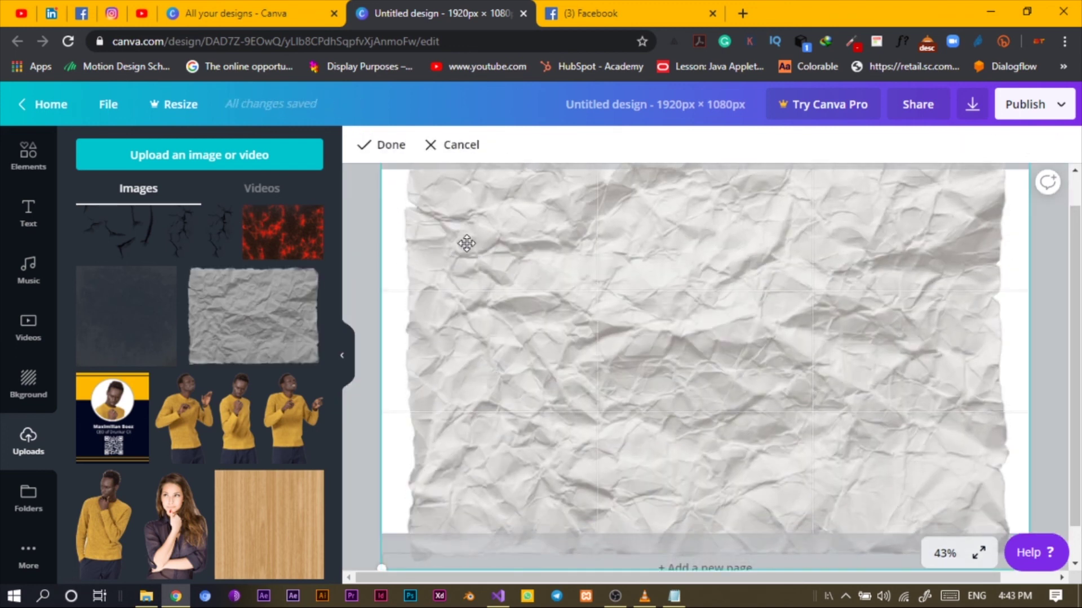
scroll(467, 243, down, 3)
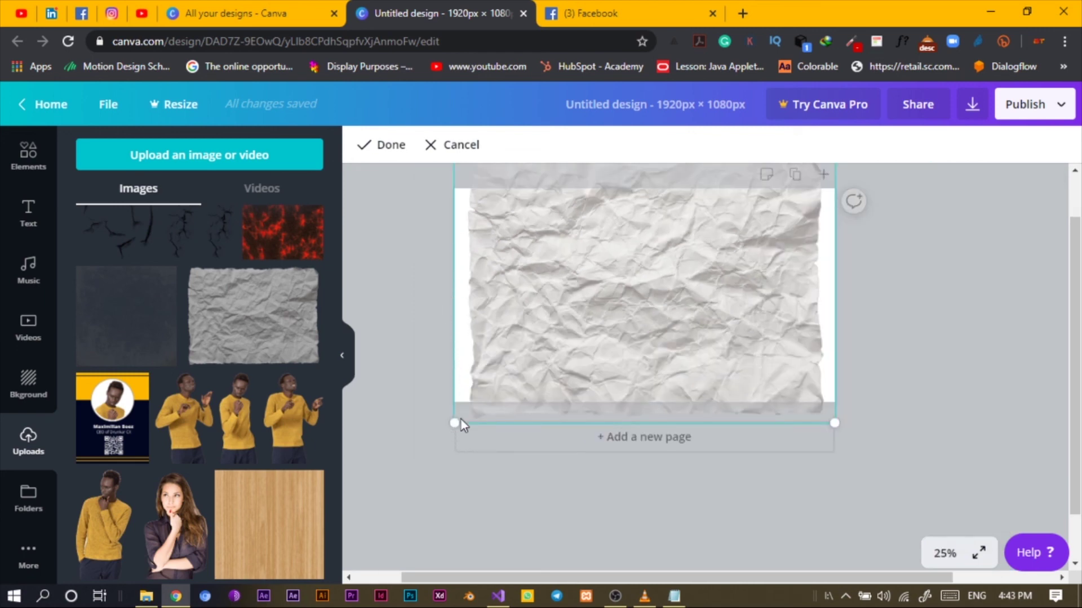
drag(454, 423, 390, 498)
drag(604, 308, 637, 313)
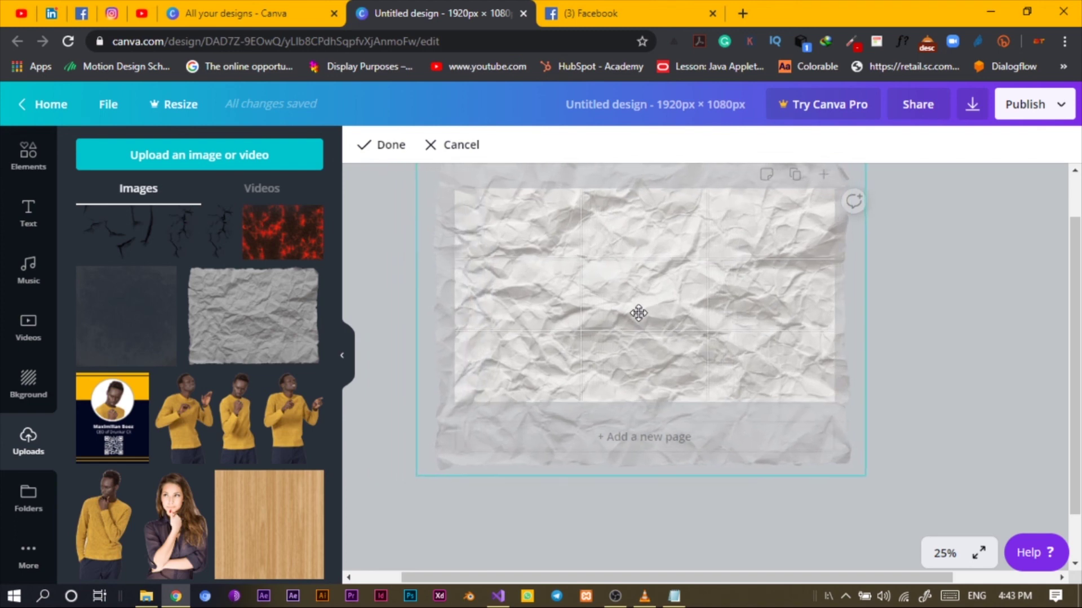
click(387, 145)
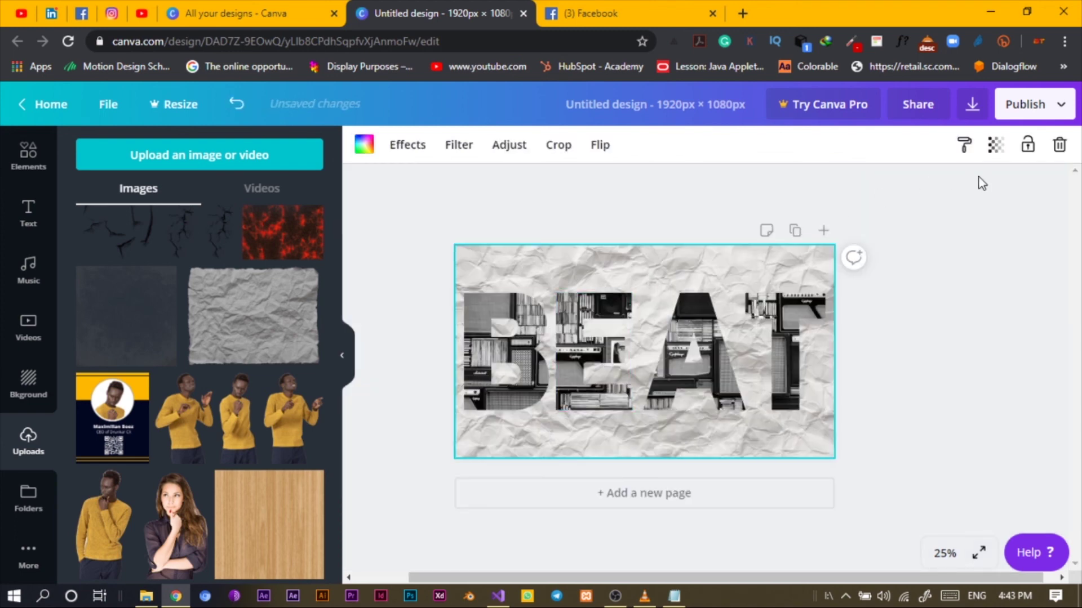
Step: Set the crumpled paper background's transparency to 28
click(994, 147)
drag(947, 187, 881, 208)
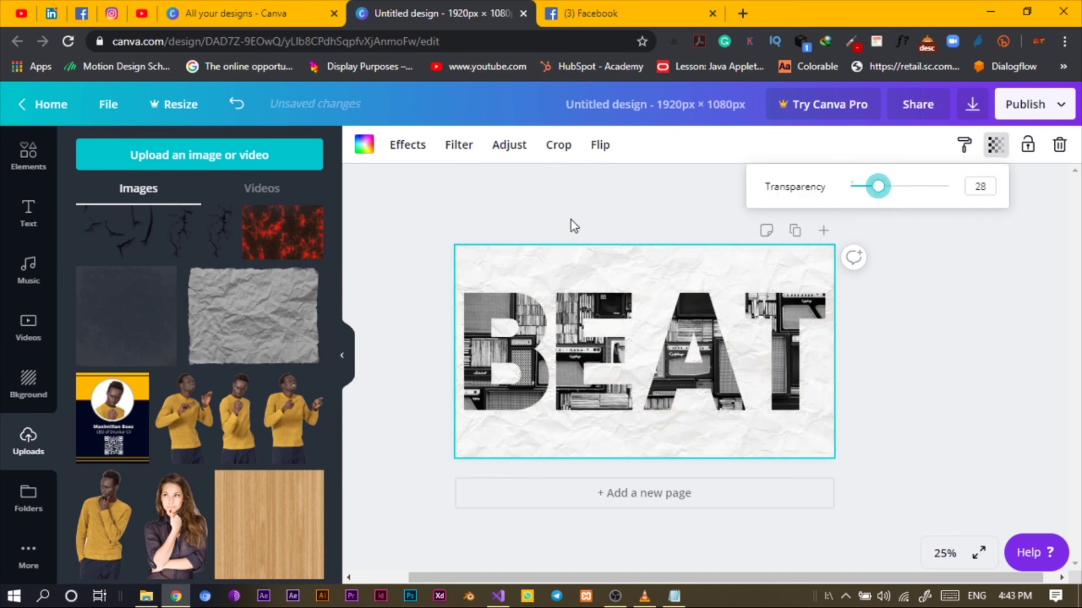
click(570, 220)
Step: Add the dark grunge texture from the uploads and stretch, enlarge and position it to cover the whole page
mouse_move(138, 345)
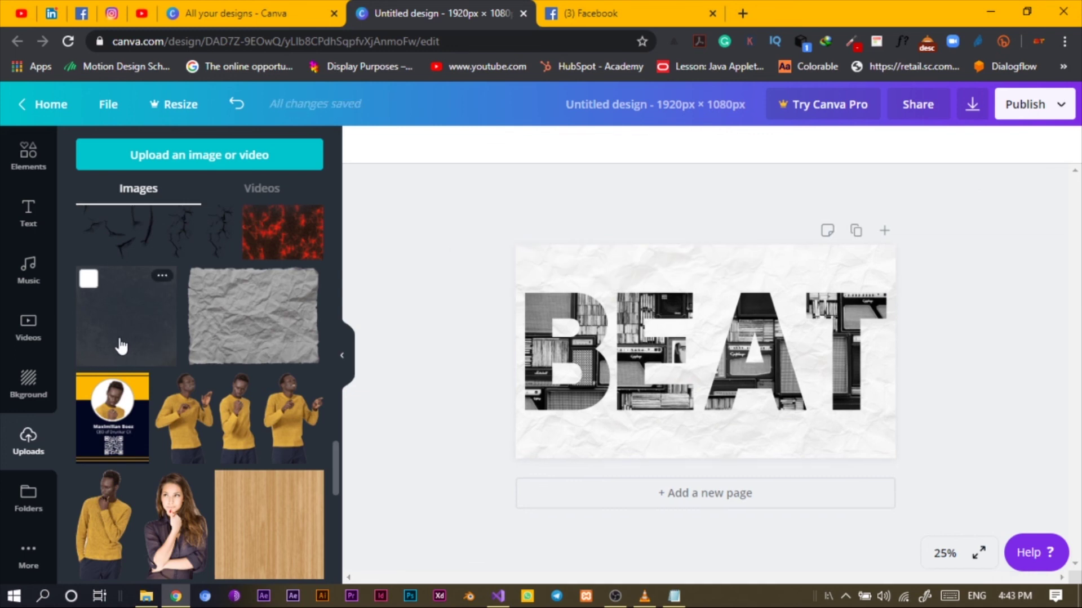
click(122, 346)
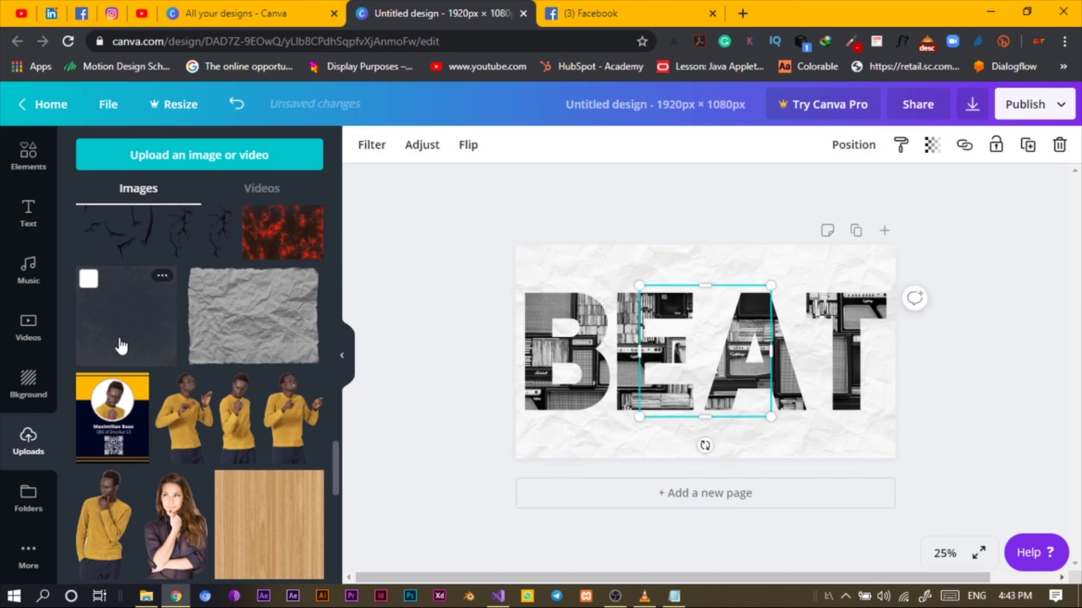
drag(561, 438, 476, 530)
drag(774, 409, 935, 407)
drag(795, 437, 760, 406)
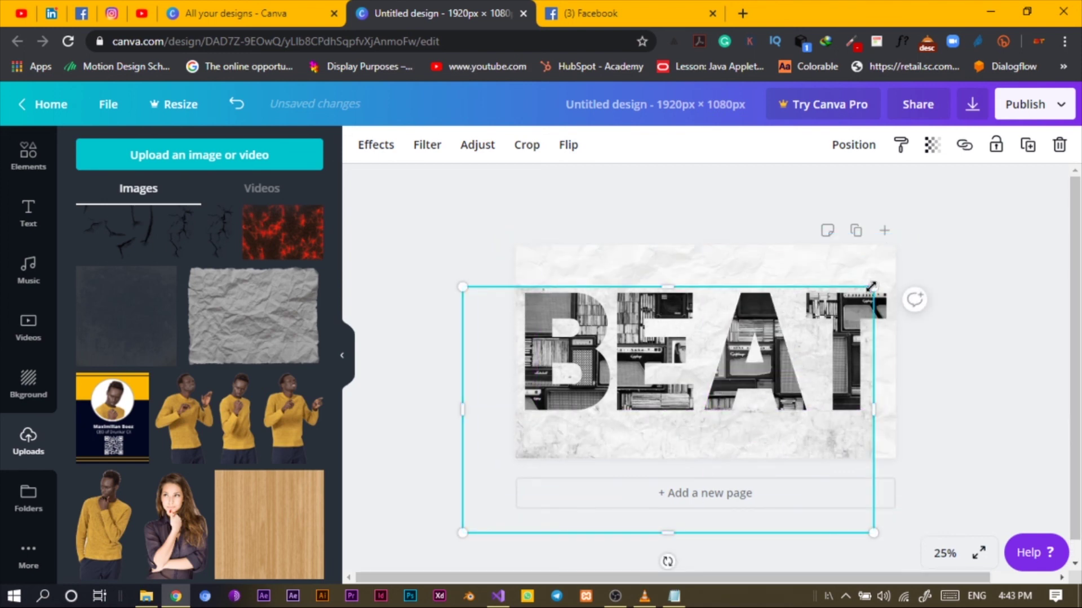
drag(890, 263, 924, 224)
click(552, 194)
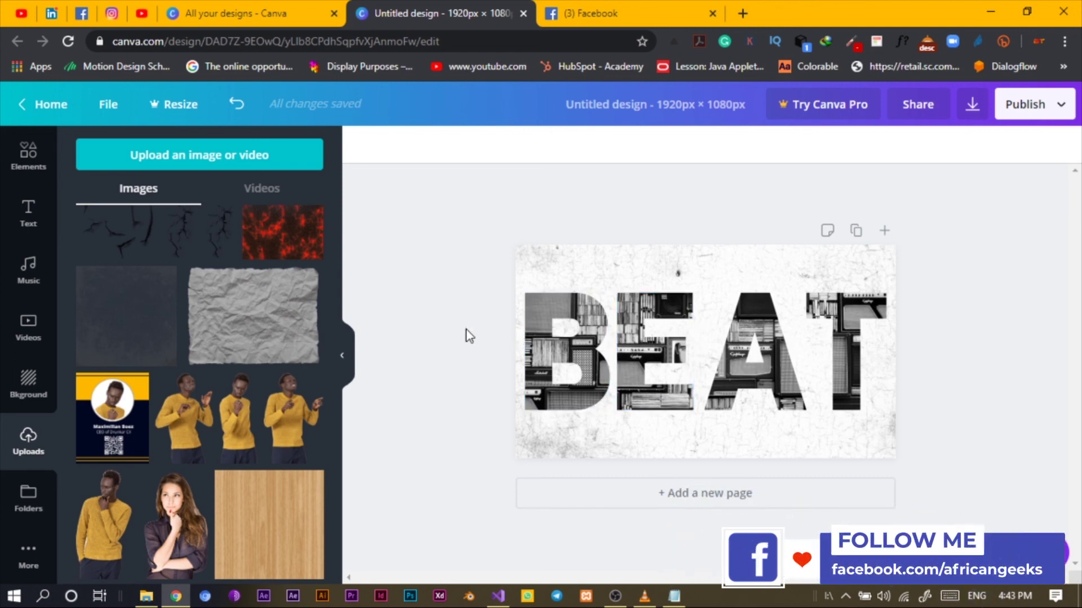
click(599, 448)
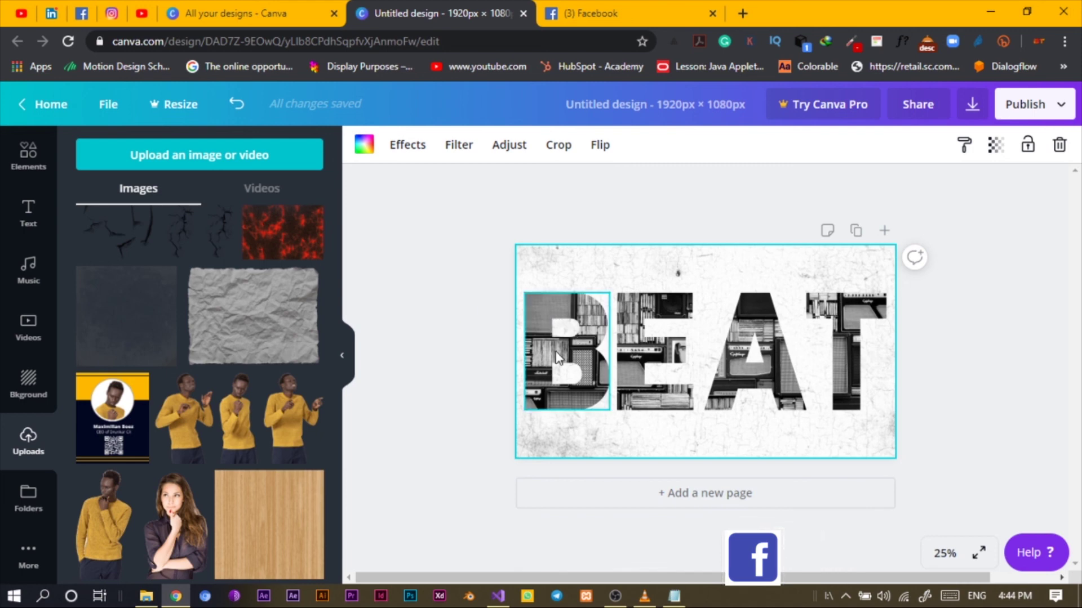
click(464, 351)
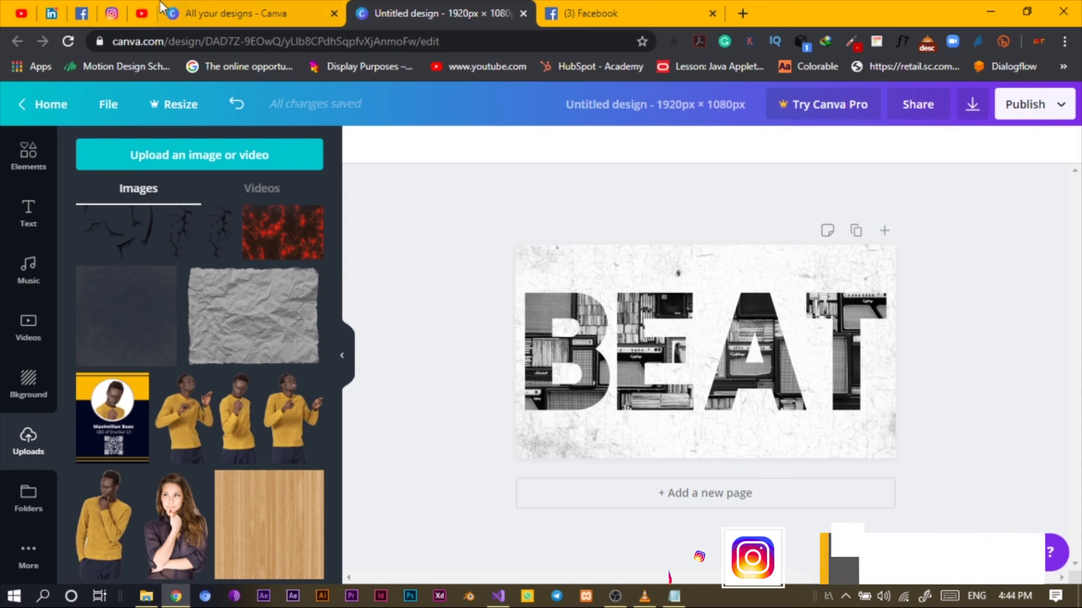
Step: Open the existing "Understanding Proximity" design from all designs to look at its title page, and return to the BEAT design
click(239, 11)
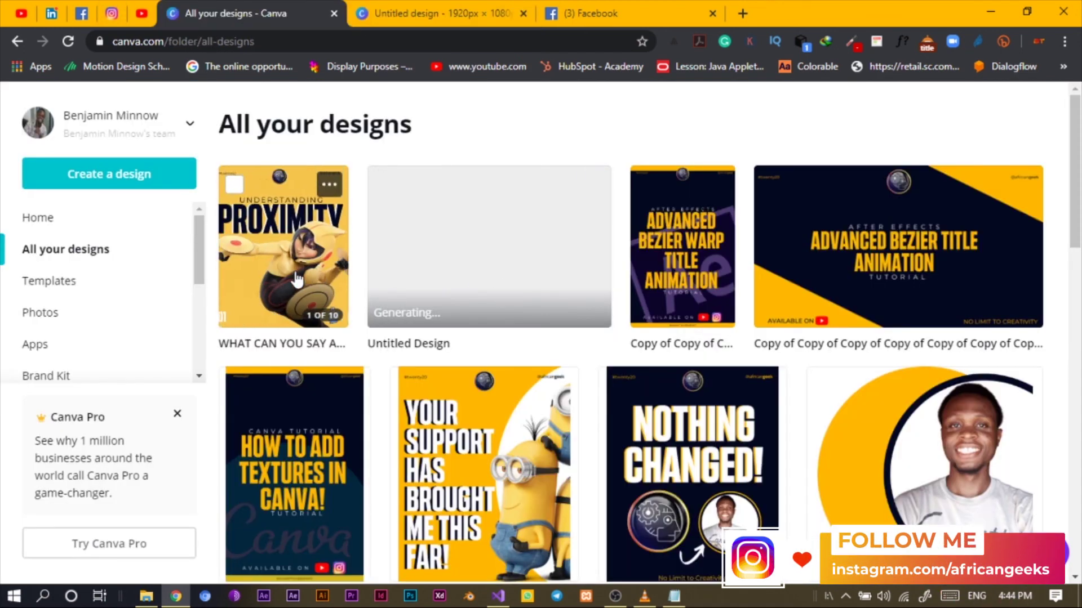
click(279, 222)
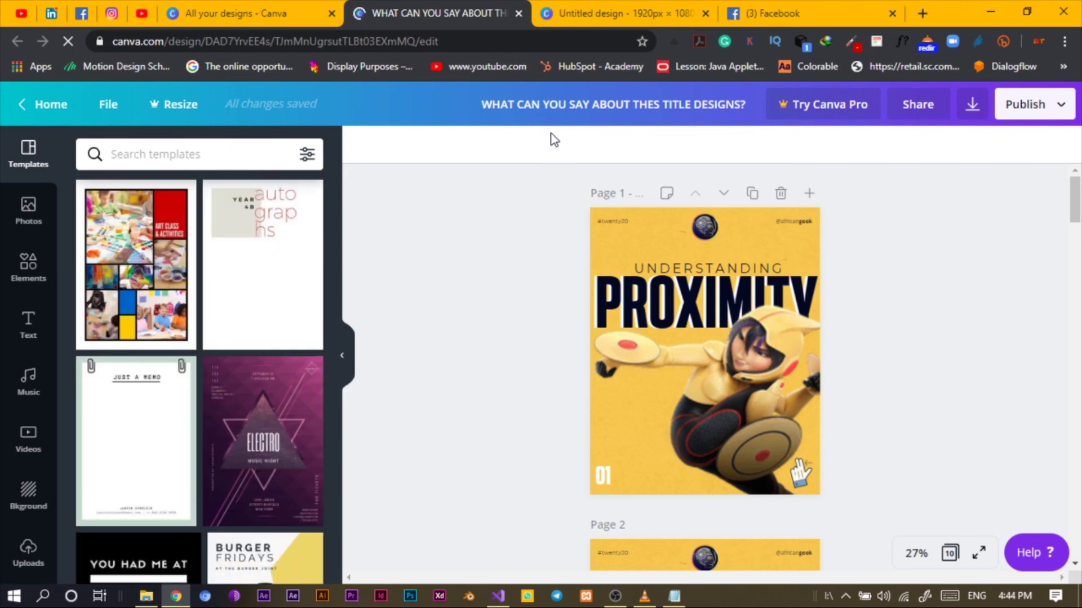
click(694, 265)
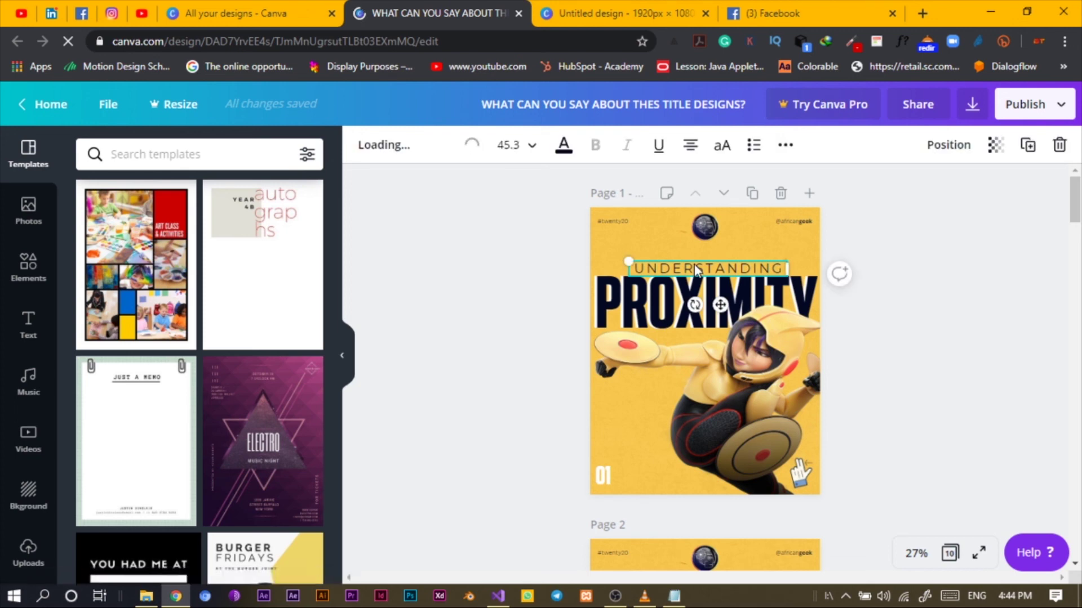
click(622, 10)
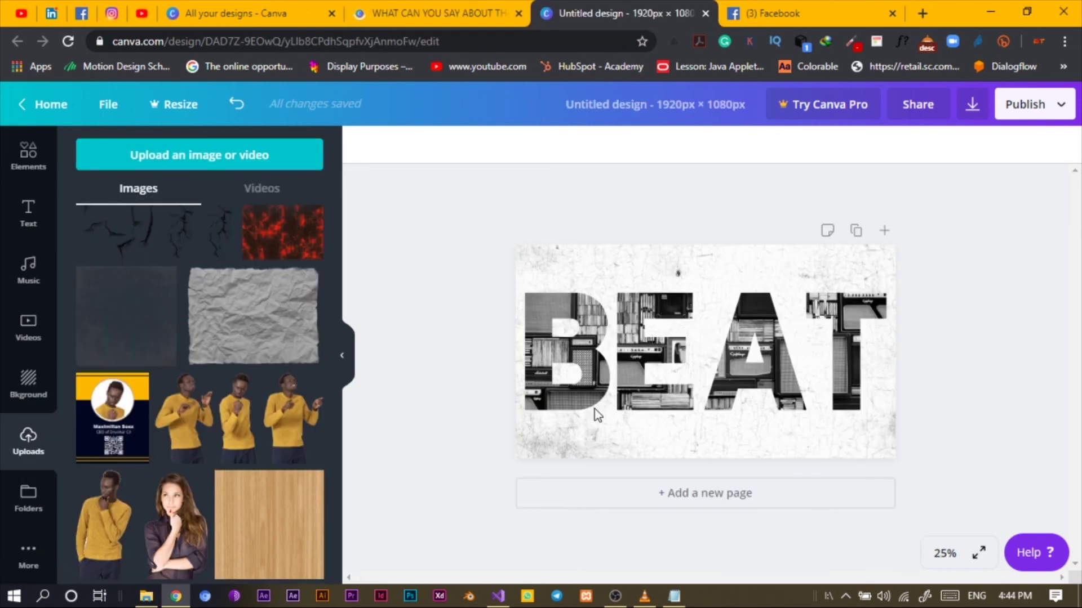
Step: Copy the spaced UNDERSTANDING text from the title design into the BEAT design and place it centred just below the letters
click(648, 455)
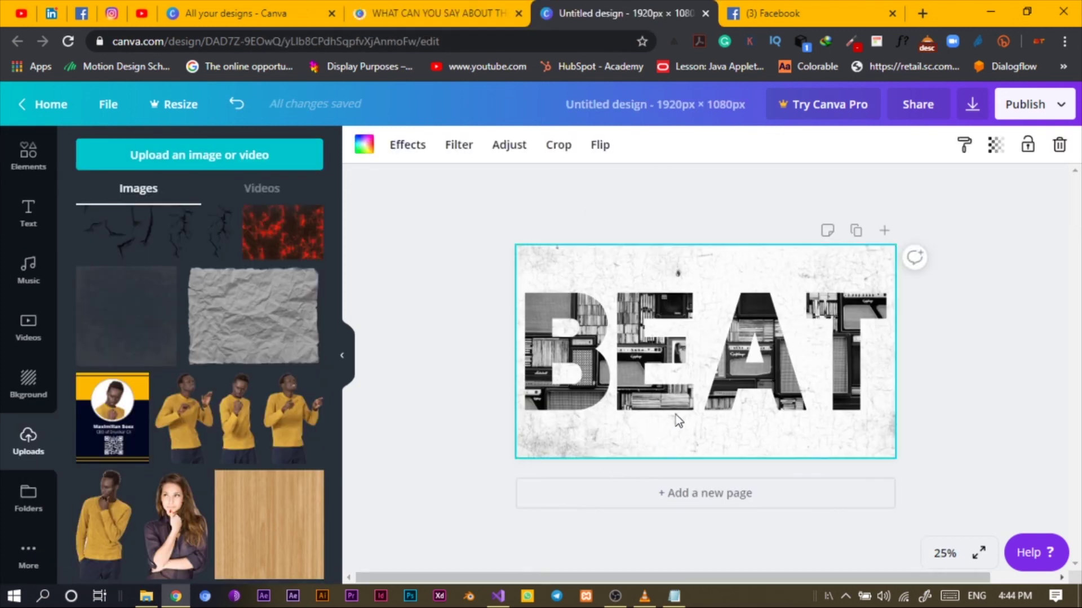
click(514, 317)
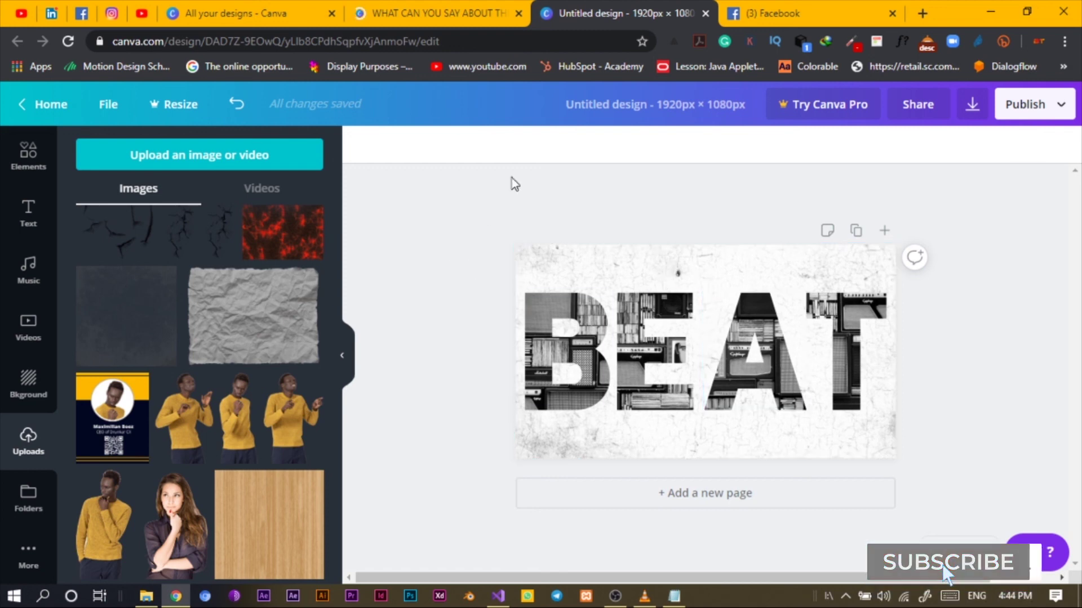
click(397, 15)
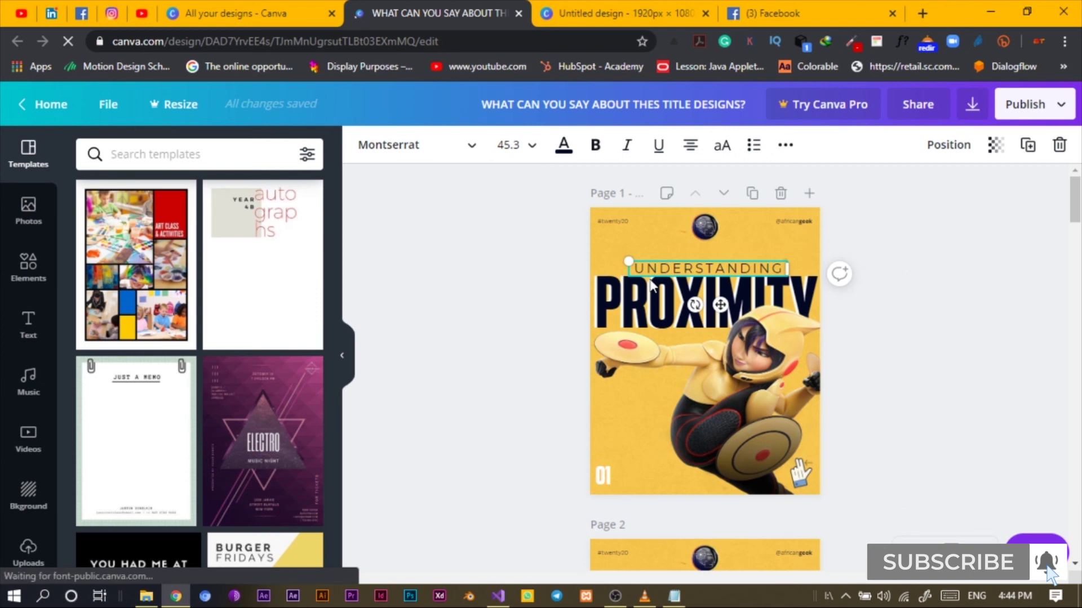
click(601, 11)
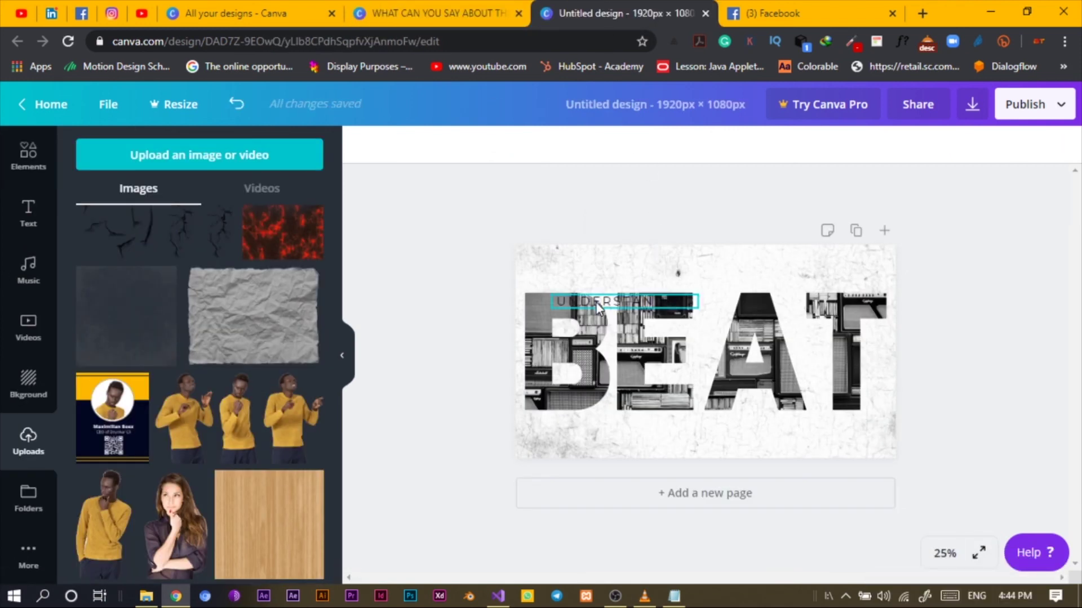
drag(596, 311, 618, 437)
drag(718, 473, 722, 457)
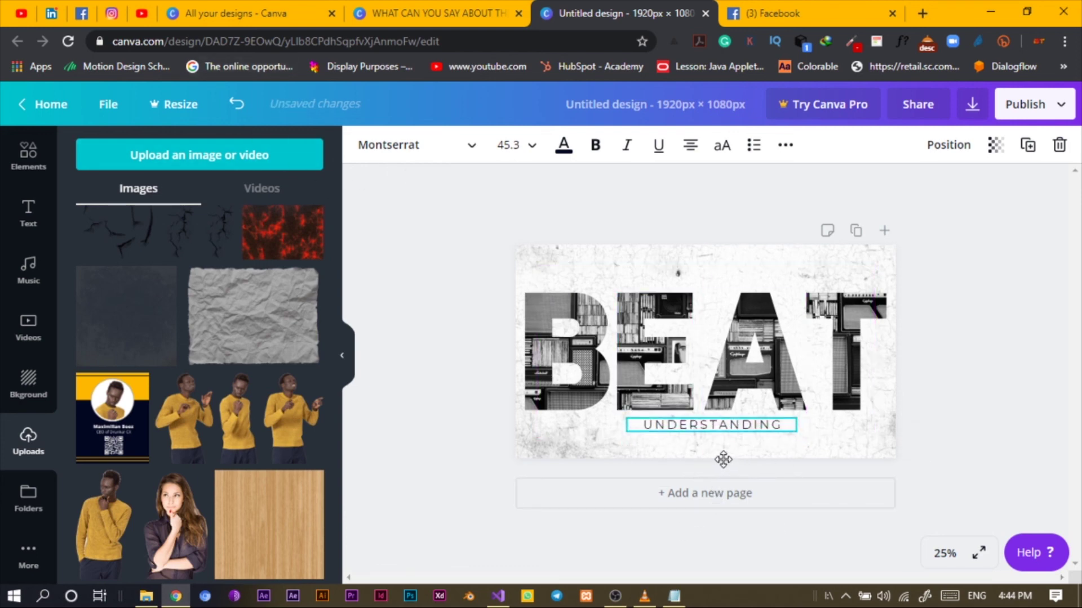
Step: Open the copied UNDERSTANDING text for editing and clear its wording
double_click(721, 423)
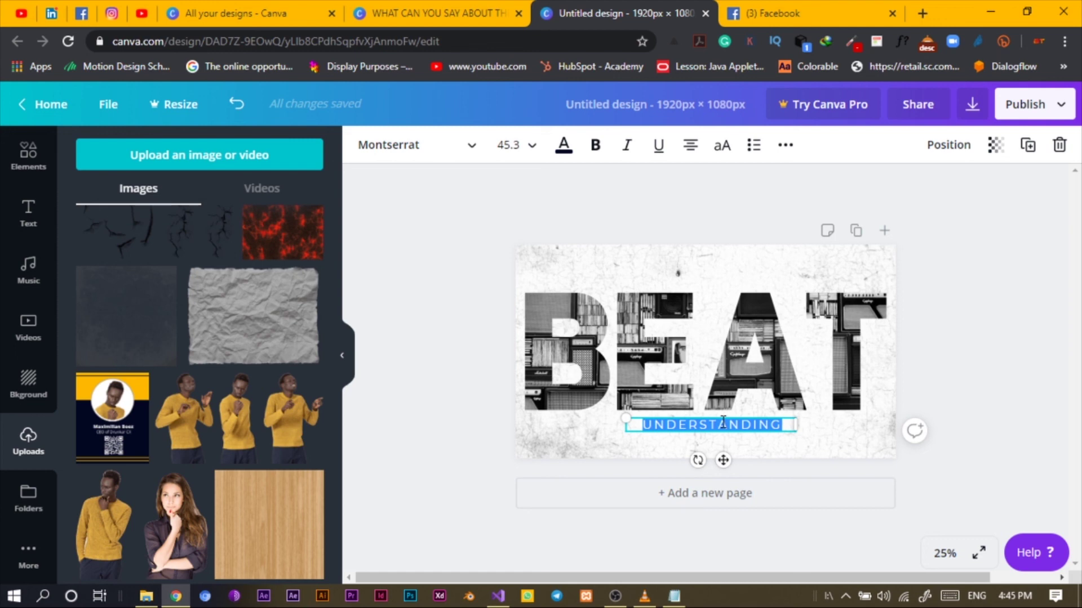
text(is)
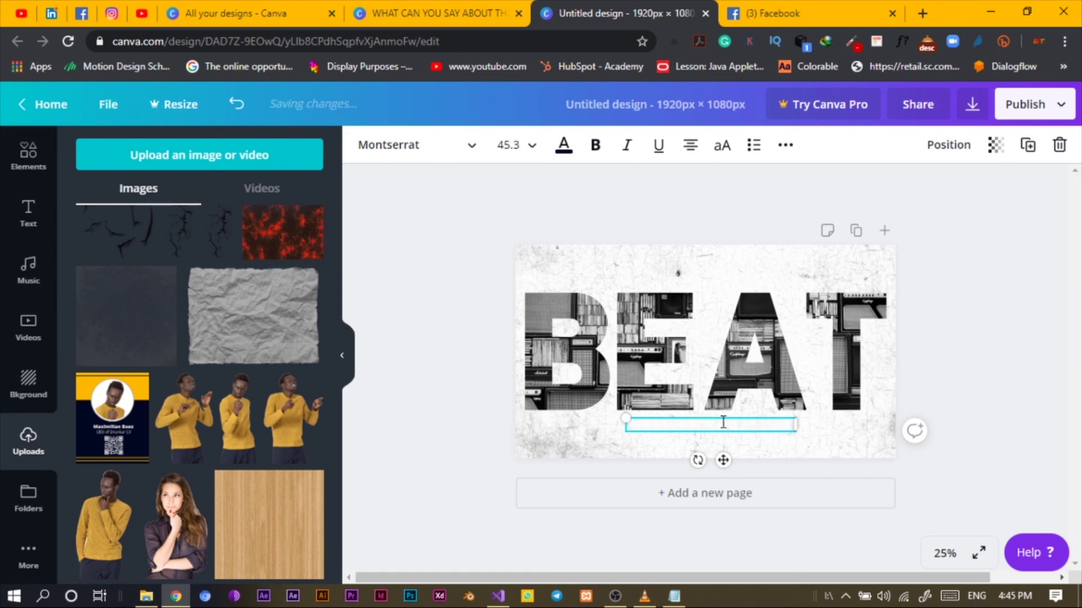
text(MY BRAIN)
key(BackSpace)
key(BackSpace)
key(BackSpace)
key(BackSpace)
key(BackSpace)
key(BackSpace)
key(BackSpace)
key(BackSpace)
Step: Enter THE UNDERLINING COMBO as the subtitle and widen its text box so it fits on one line
text(THE UN)
text(DER)
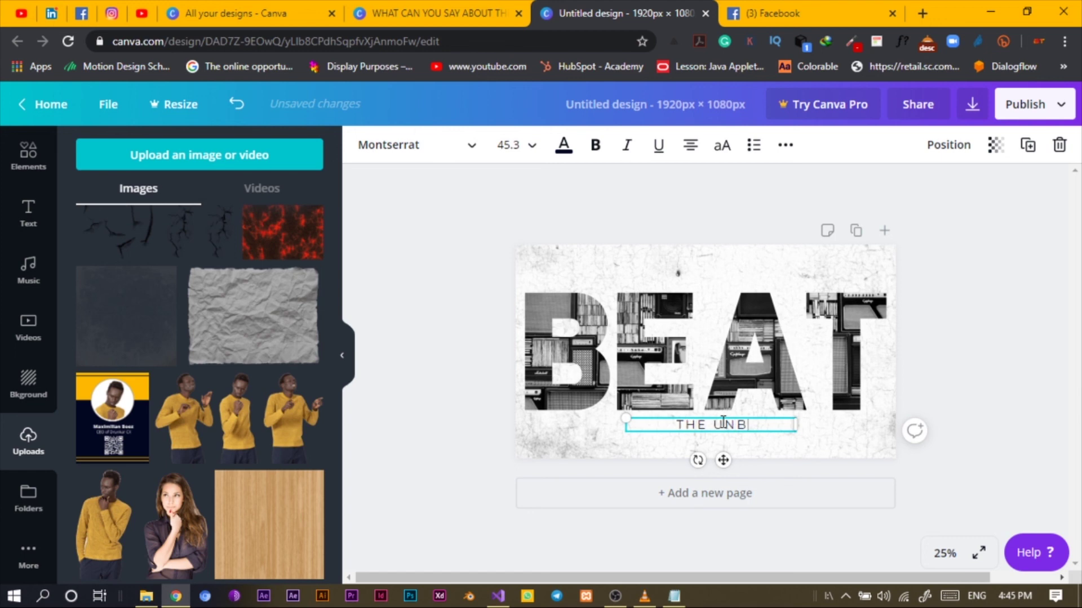
text(LINING)
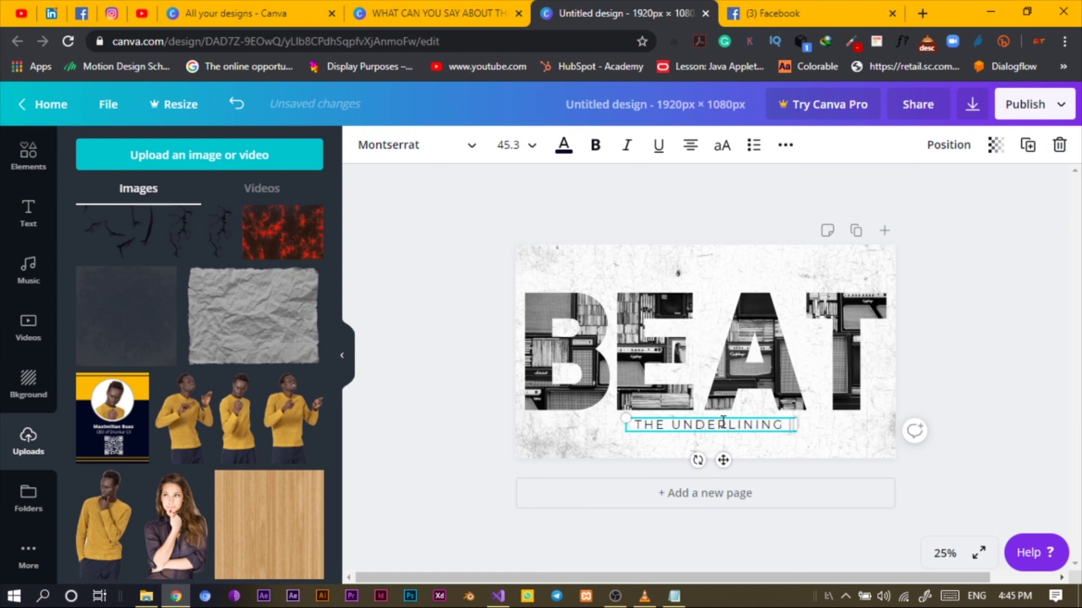
text( COM)
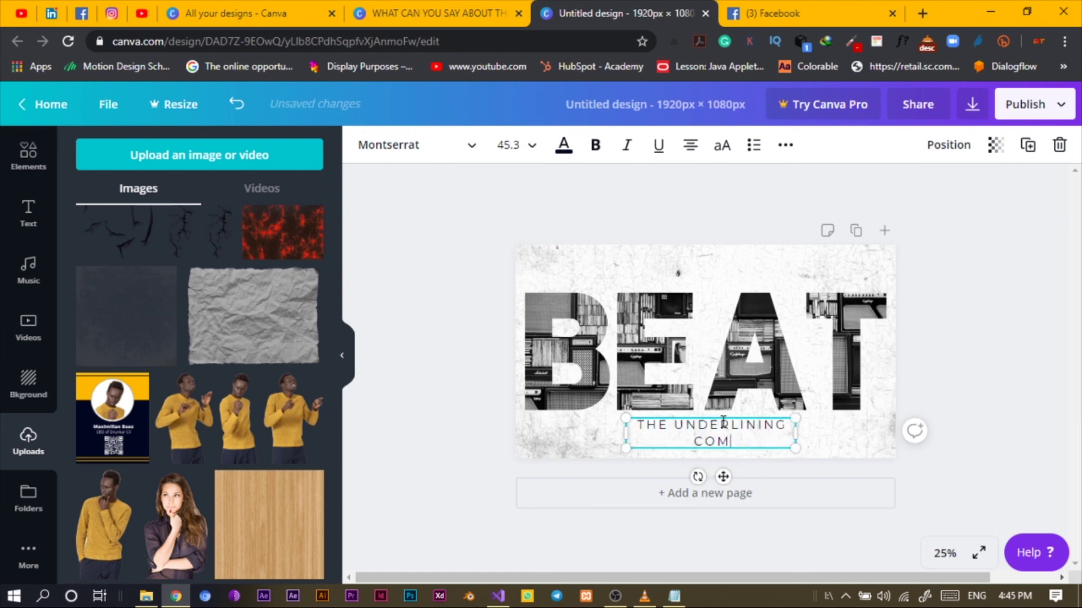
text(BO)
drag(624, 437, 574, 432)
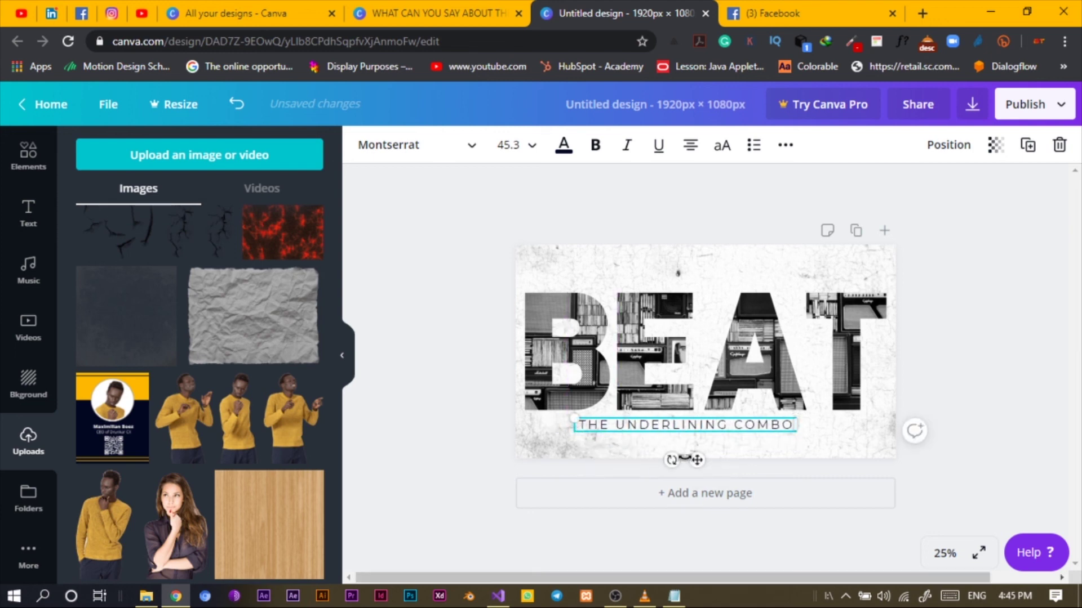
Step: Centre the subtitle below BEAT and nudge it upward, closer to the letters
drag(701, 462, 717, 462)
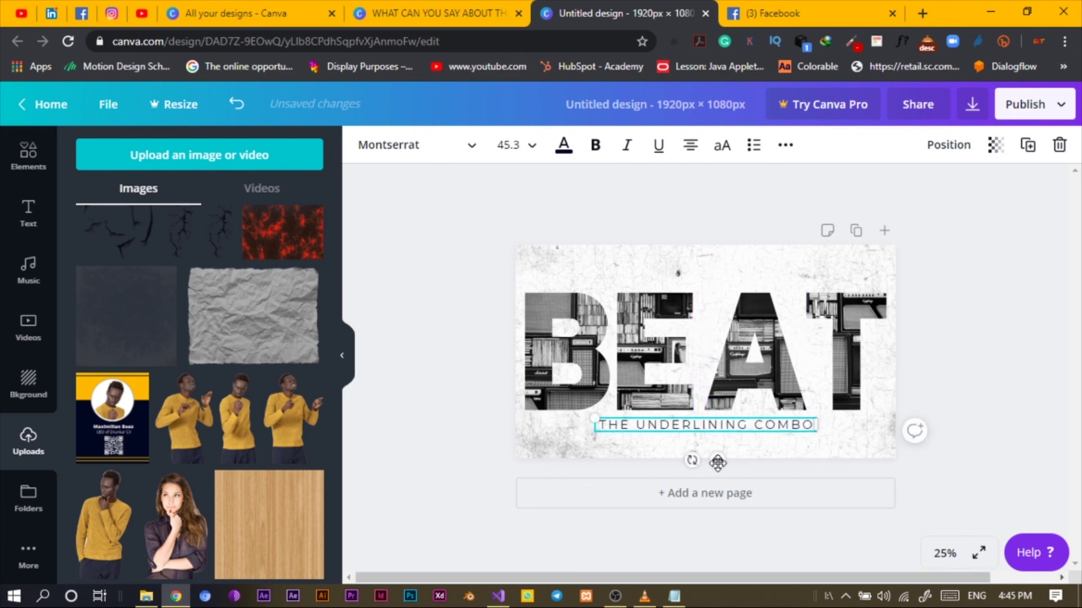
key(Return)
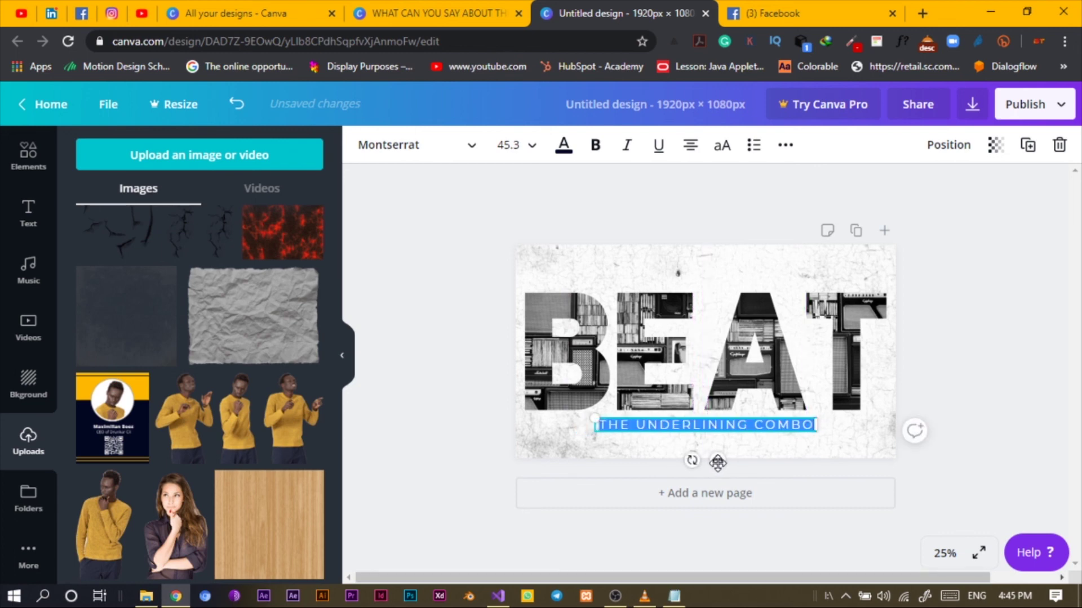
click(430, 390)
click(666, 430)
key(shift+Up)
key(shift+Up)
key(shift+Up)
key(shift+Up)
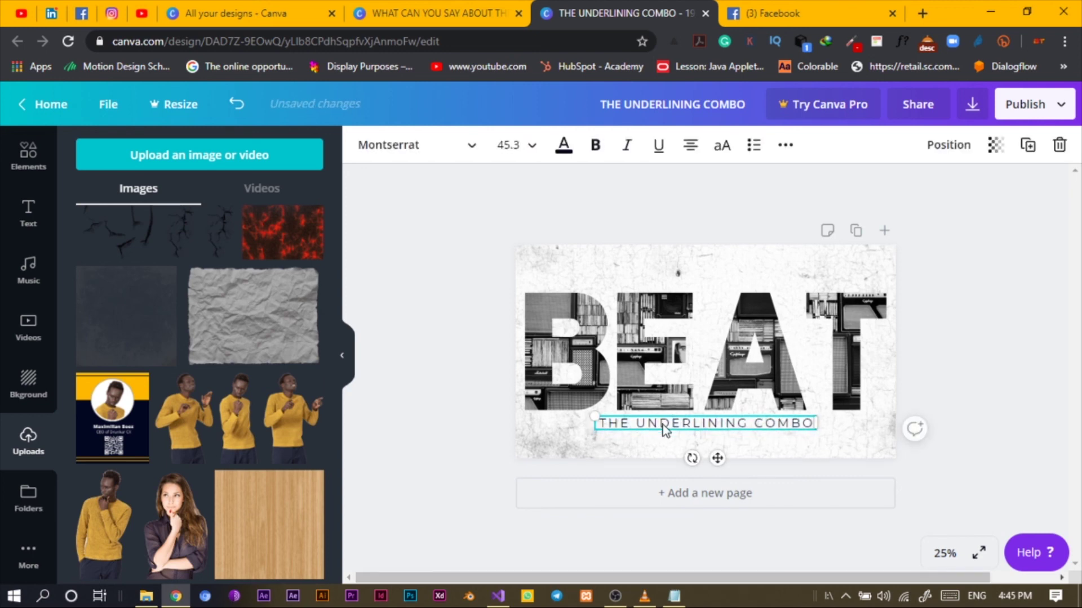
key(shift+Down)
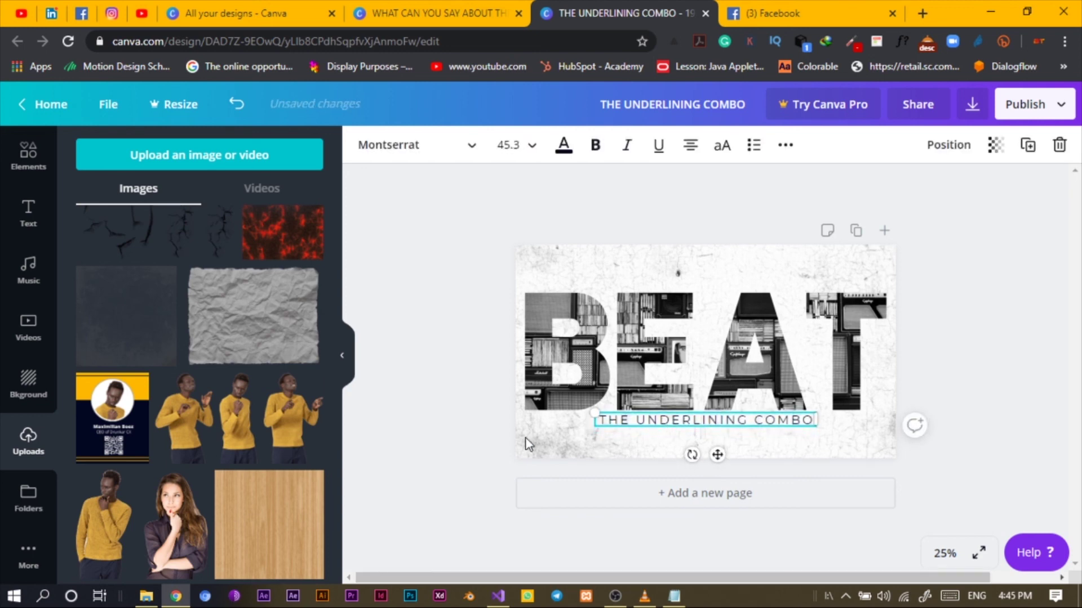
click(492, 437)
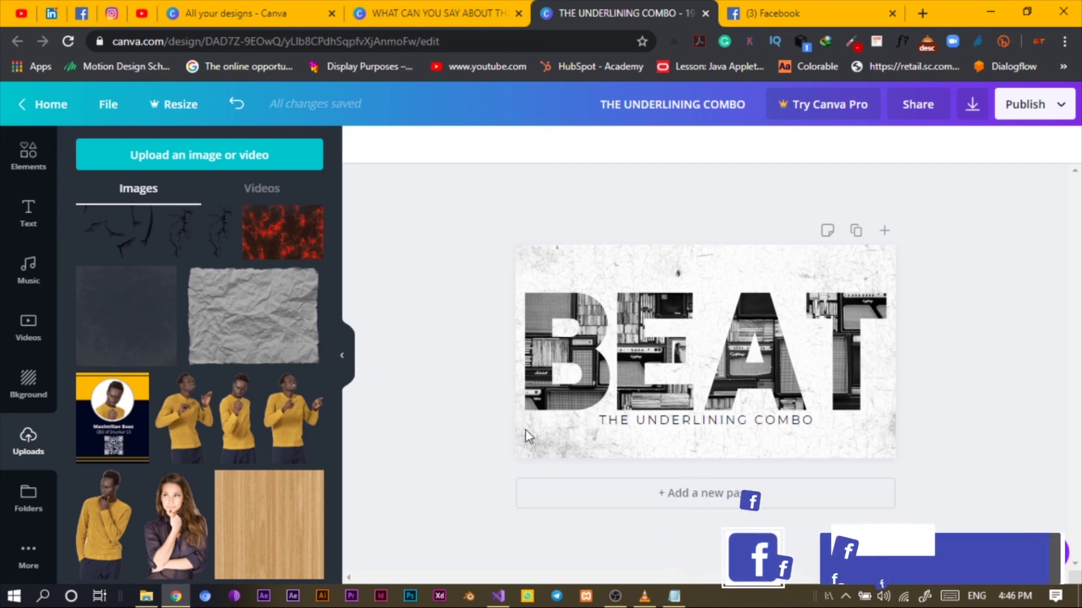
Step: Stretch the subtitle's text box to the width of BEAT and increase its letter spacing so the text spans the word
click(628, 426)
drag(595, 420, 522, 425)
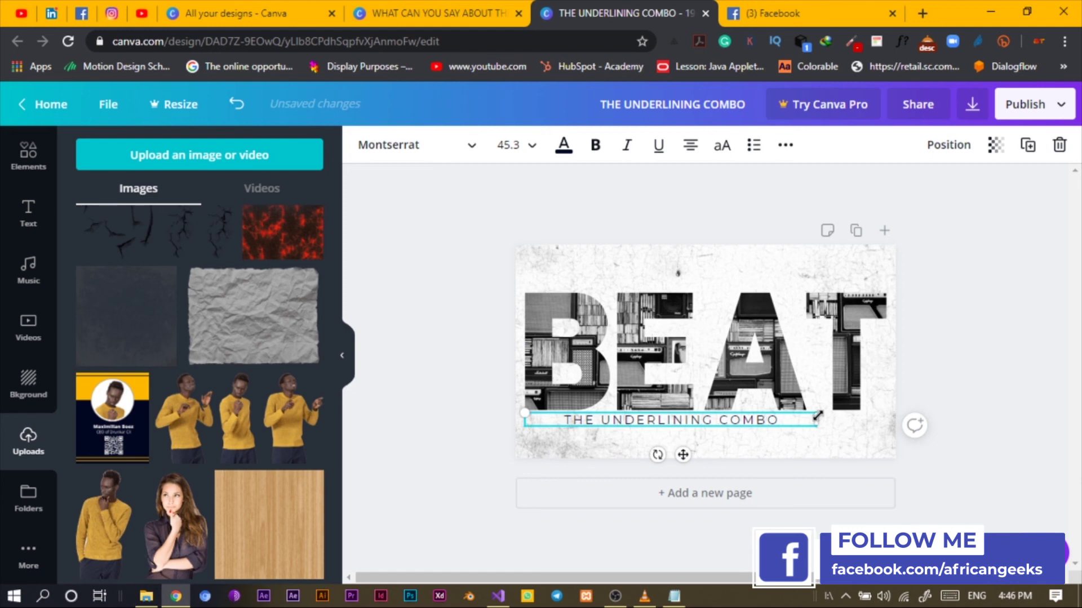
drag(816, 419, 869, 439)
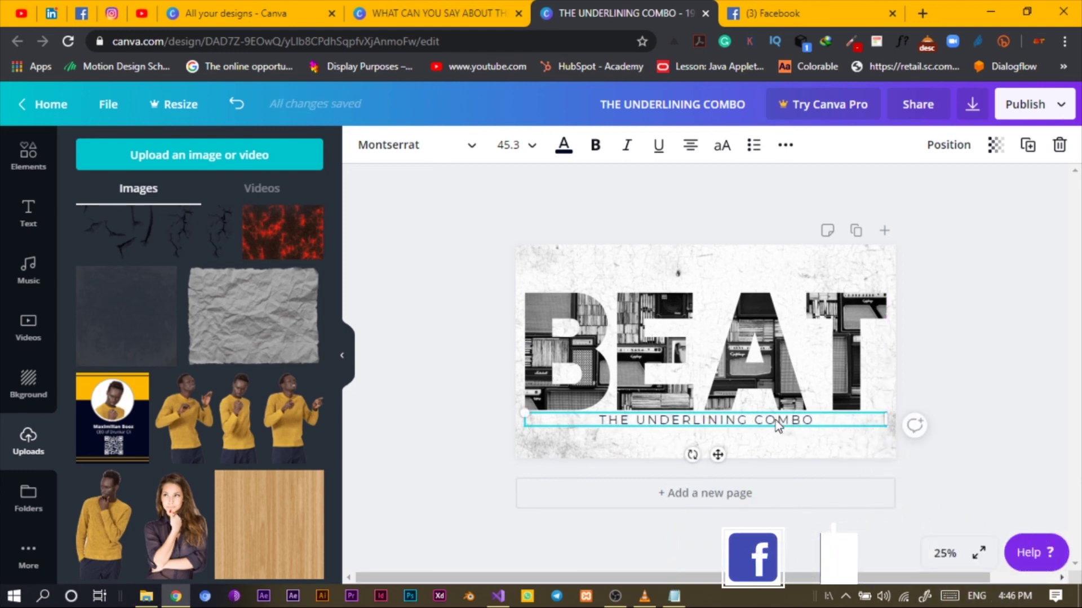
click(791, 151)
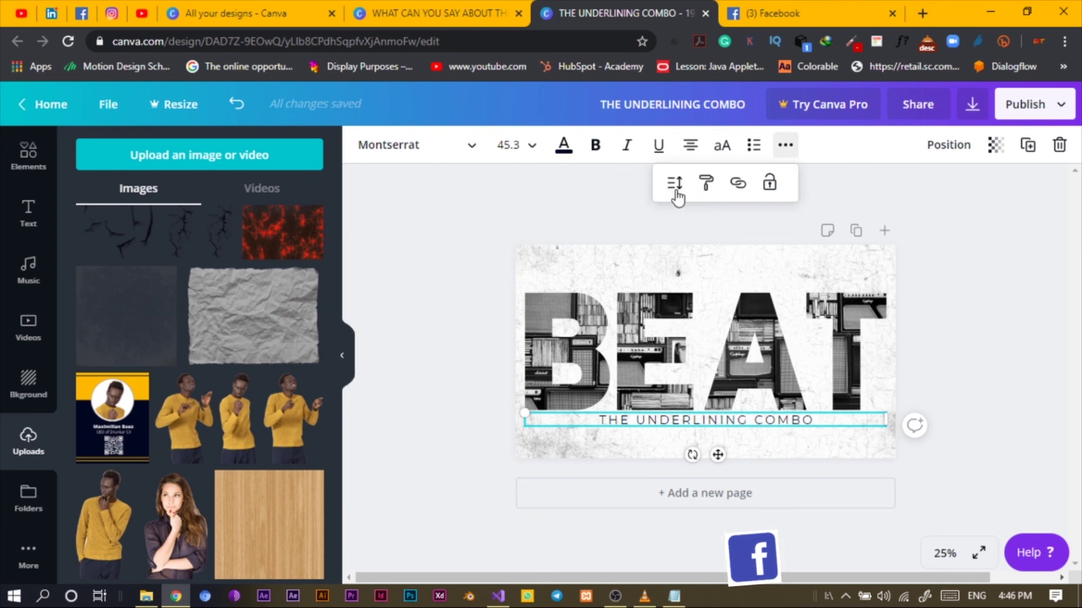
click(675, 187)
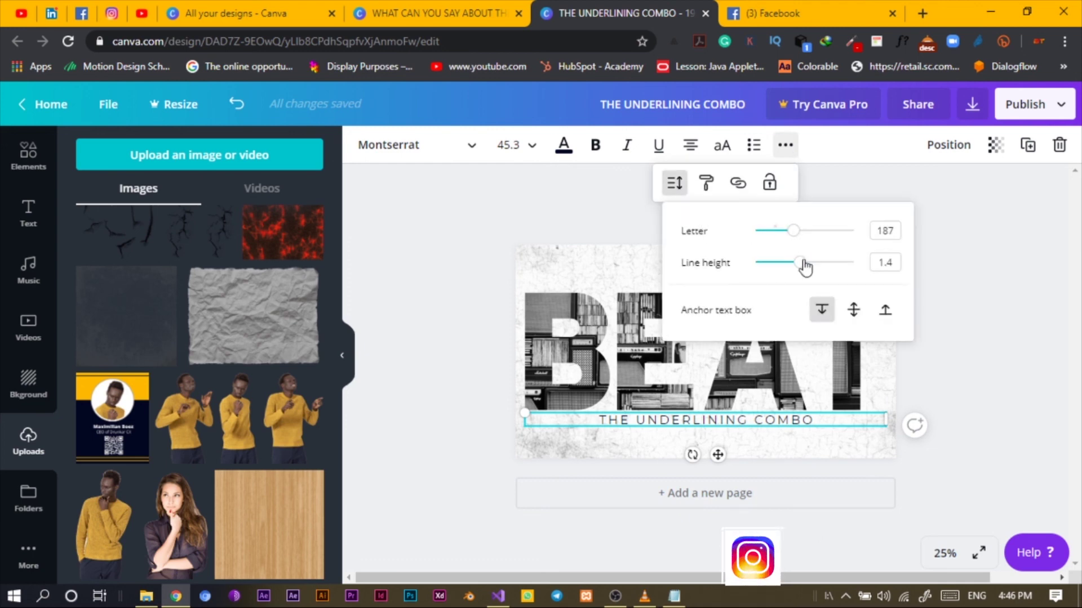
drag(797, 232, 845, 231)
click(462, 360)
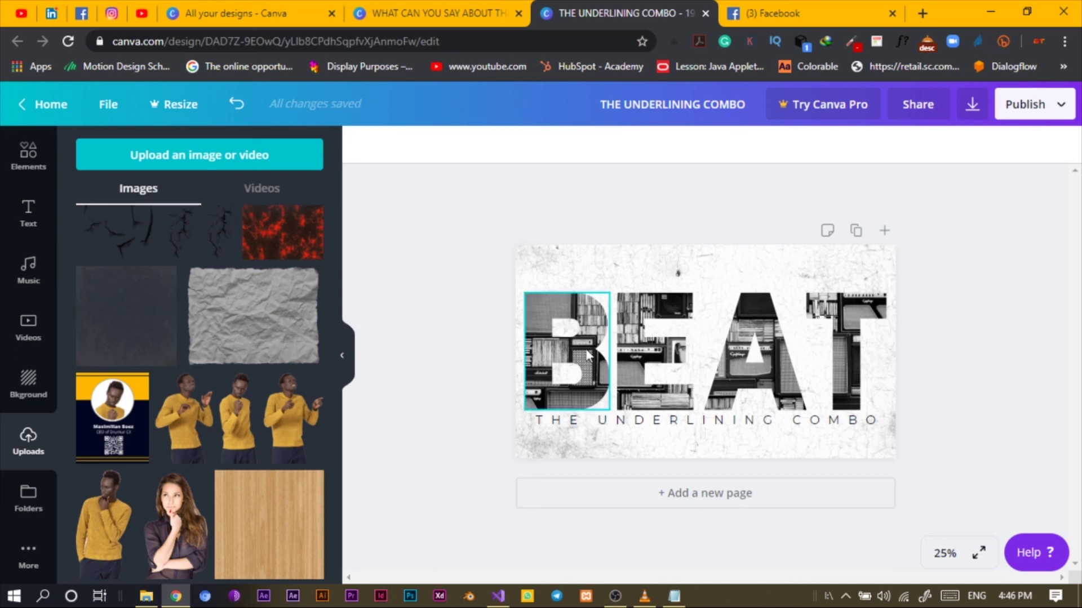
Step: Shift the photo slightly upward inside the letter E's frame
click(647, 334)
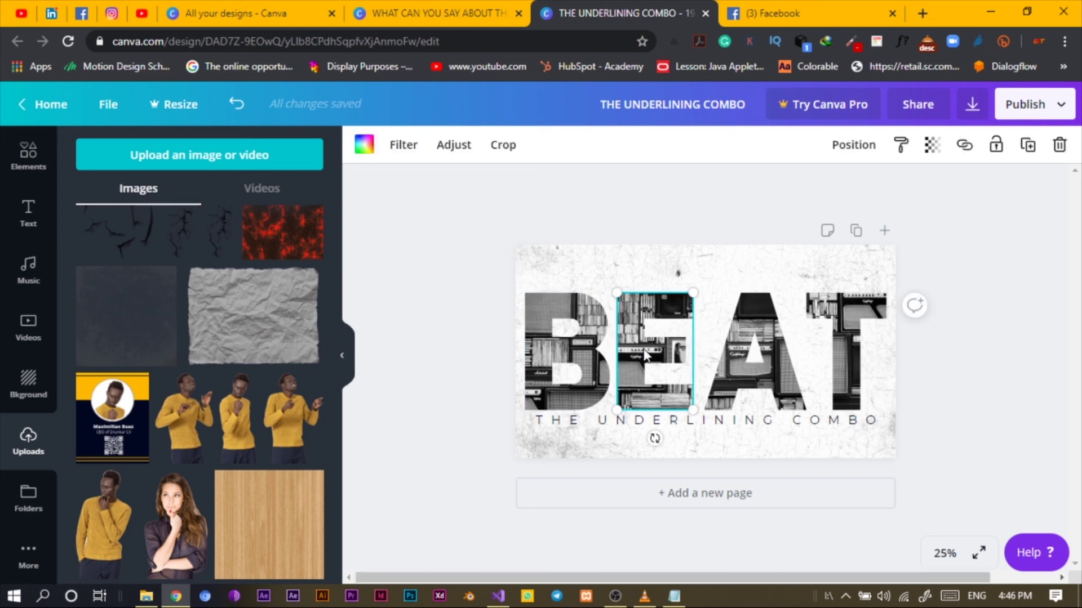
double_click(644, 353)
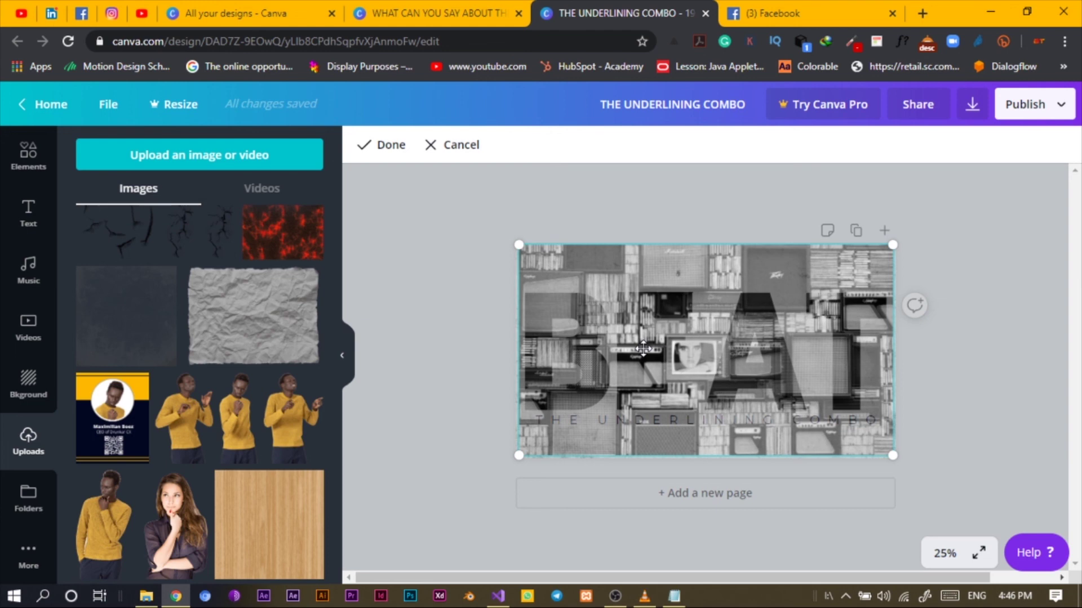
scroll(643, 348, up, 3)
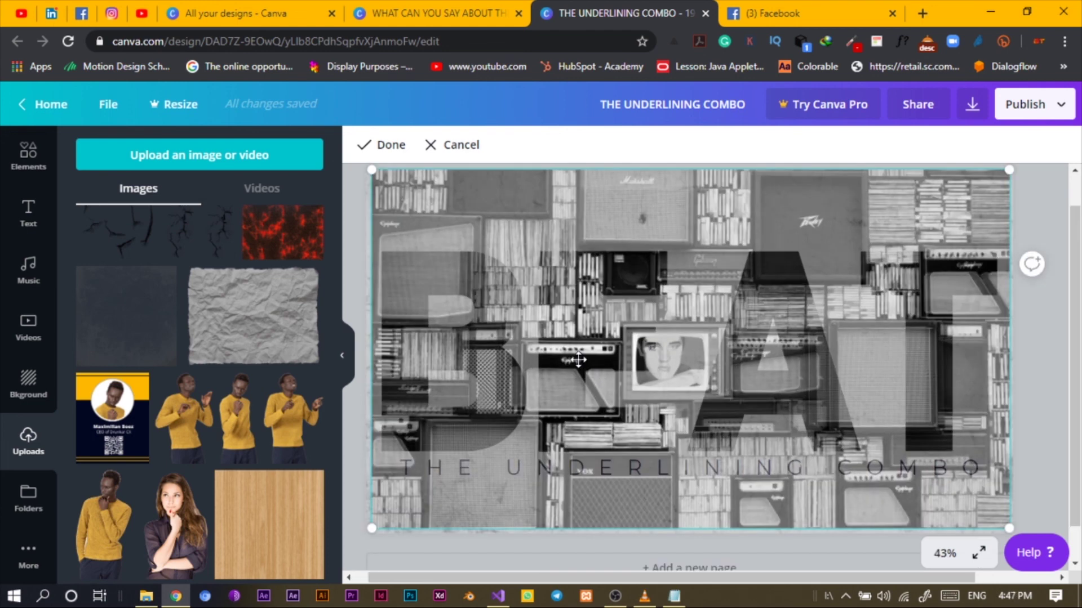
drag(578, 353, 468, 360)
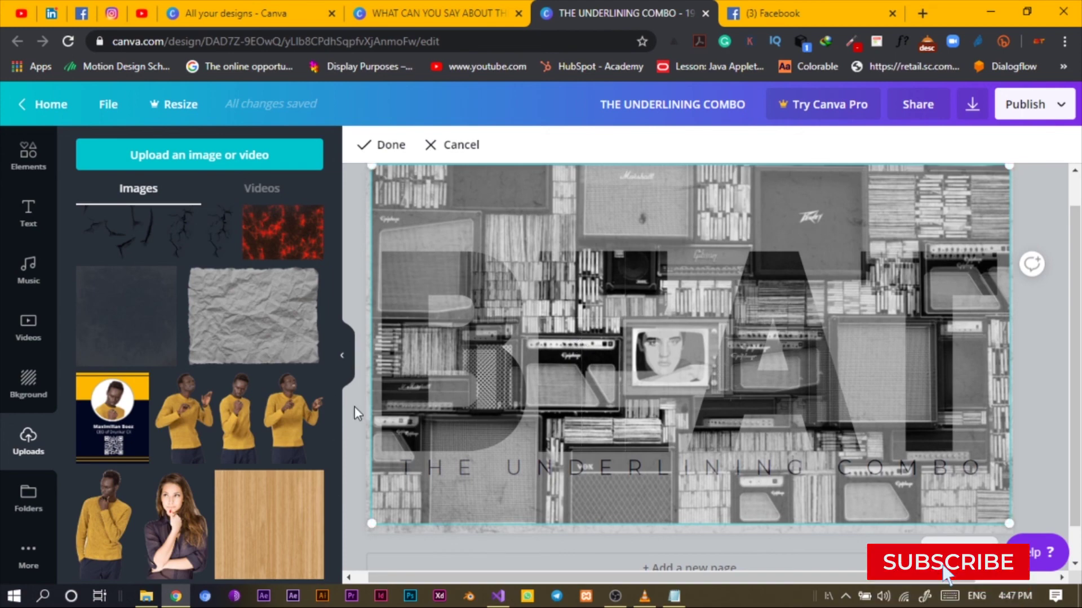
click(354, 406)
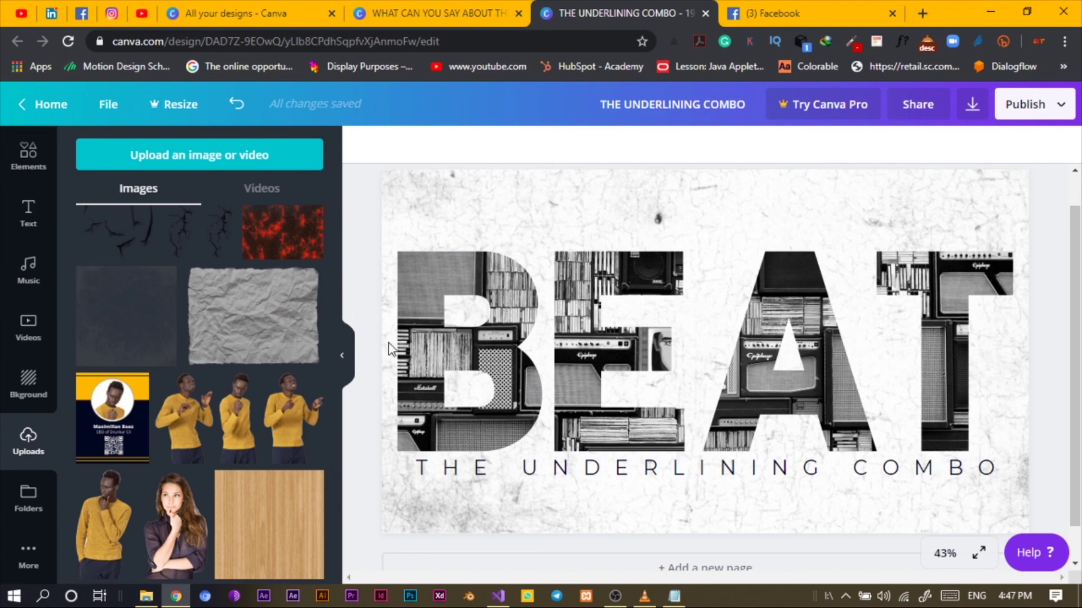
Step: Add the black wall-crack image from the uploads, enlarge it and send it to the back, behind the letters
drag(337, 489, 337, 449)
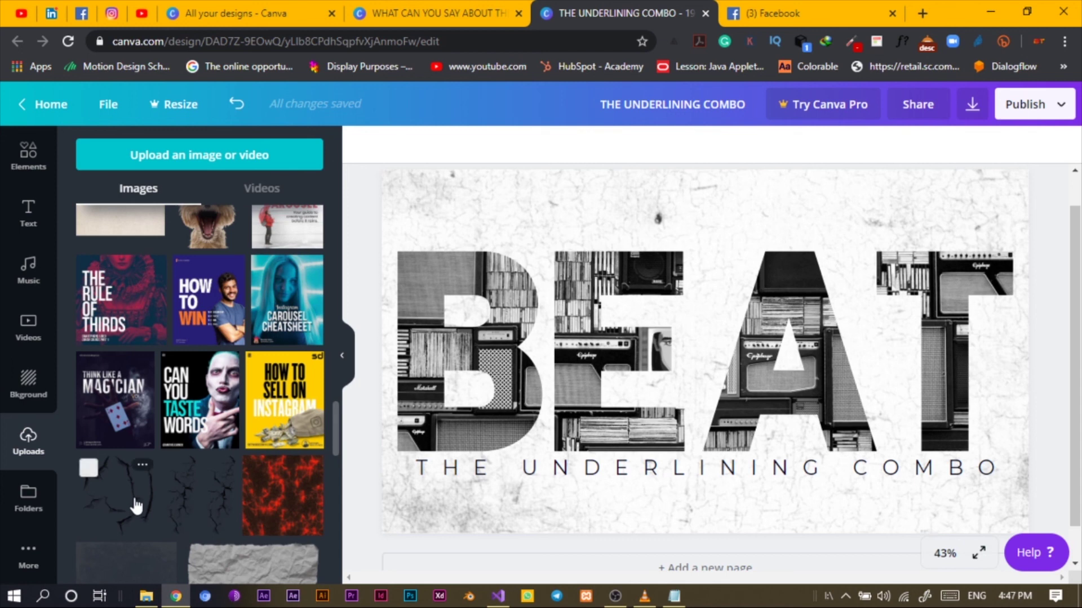
click(204, 473)
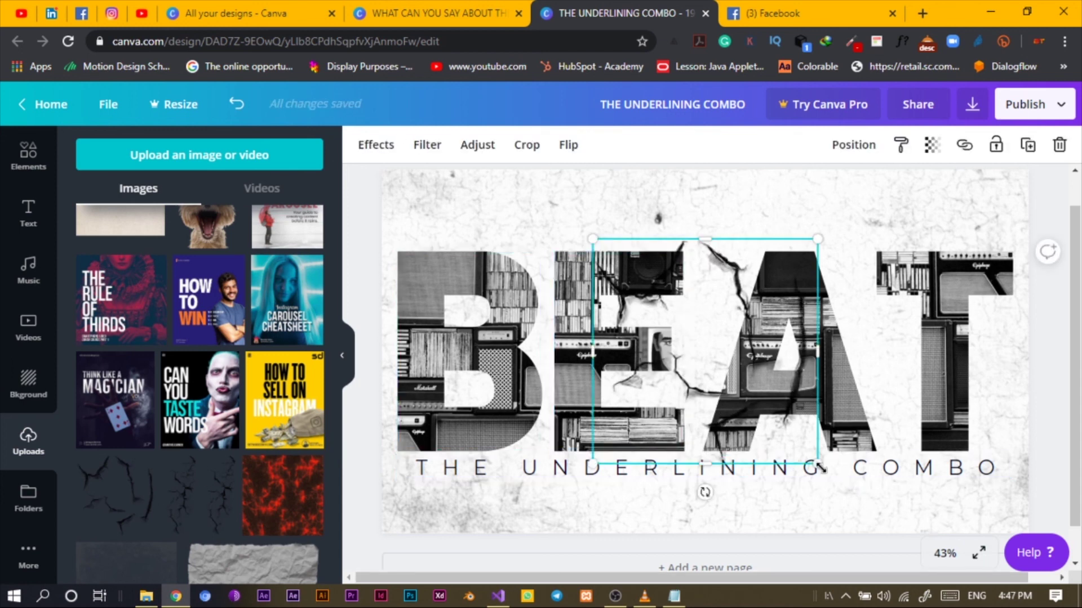
drag(820, 472, 894, 541)
right_click(714, 283)
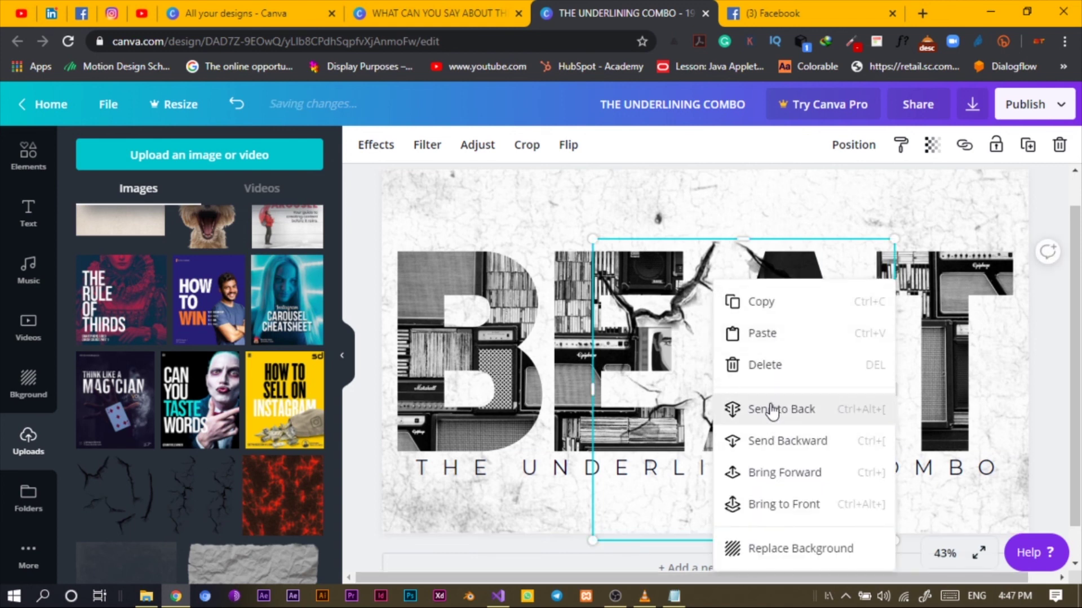
click(772, 410)
click(705, 285)
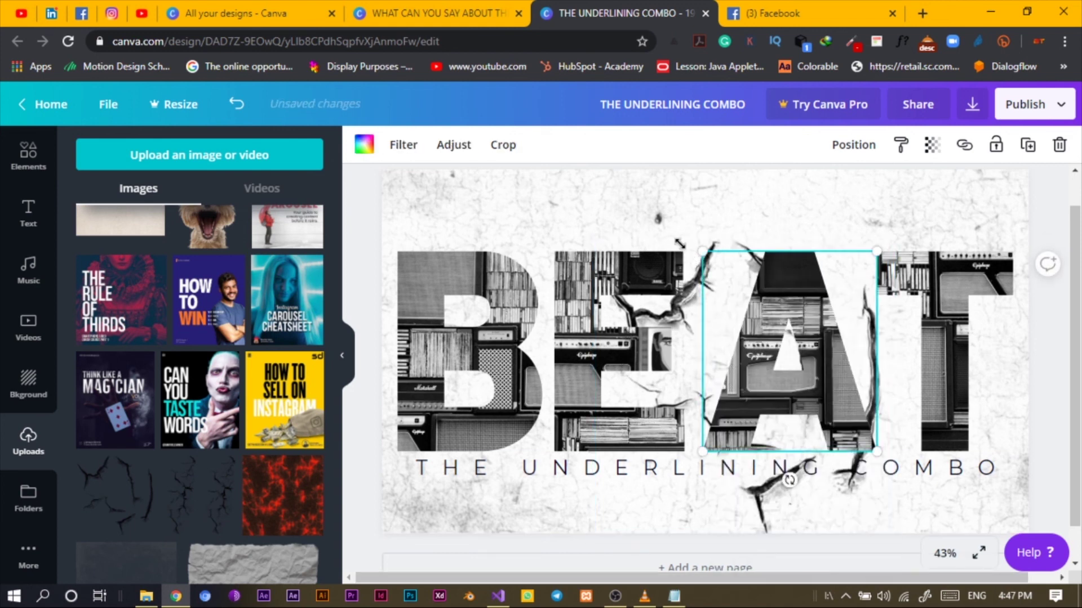
Step: Try the crack image at the page's upper edge behind E and A, resizing it to about 740 × 740 px
click(715, 241)
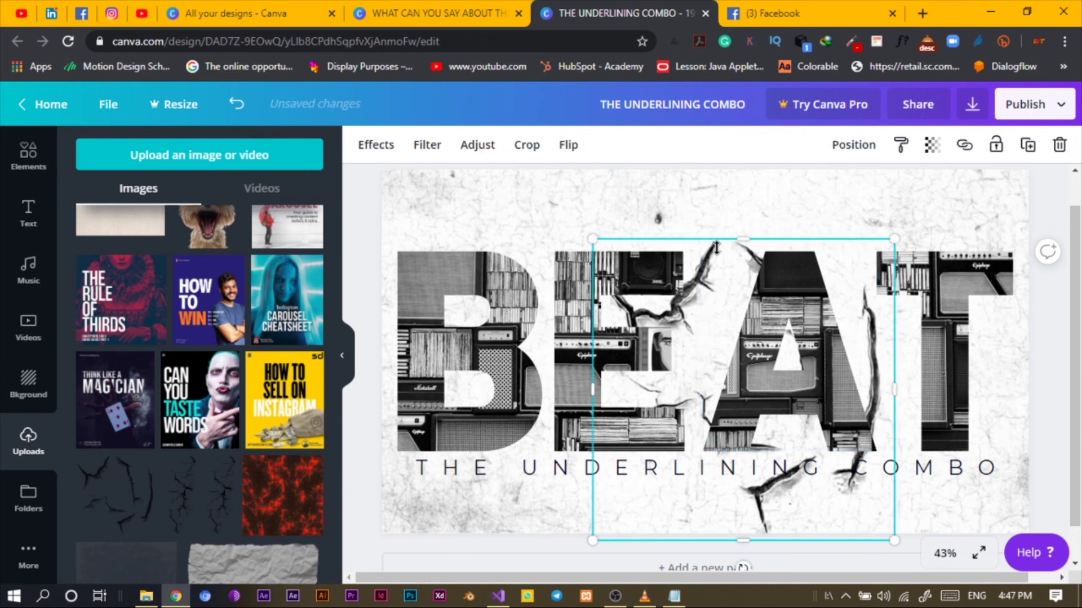
drag(696, 256, 558, 196)
drag(754, 481, 560, 284)
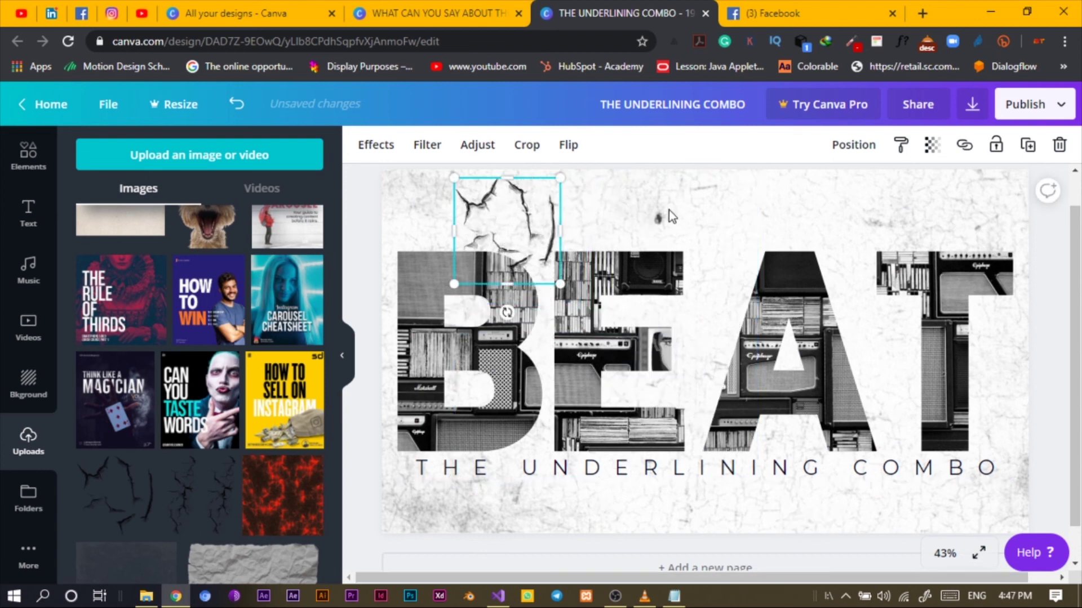
drag(533, 218, 730, 209)
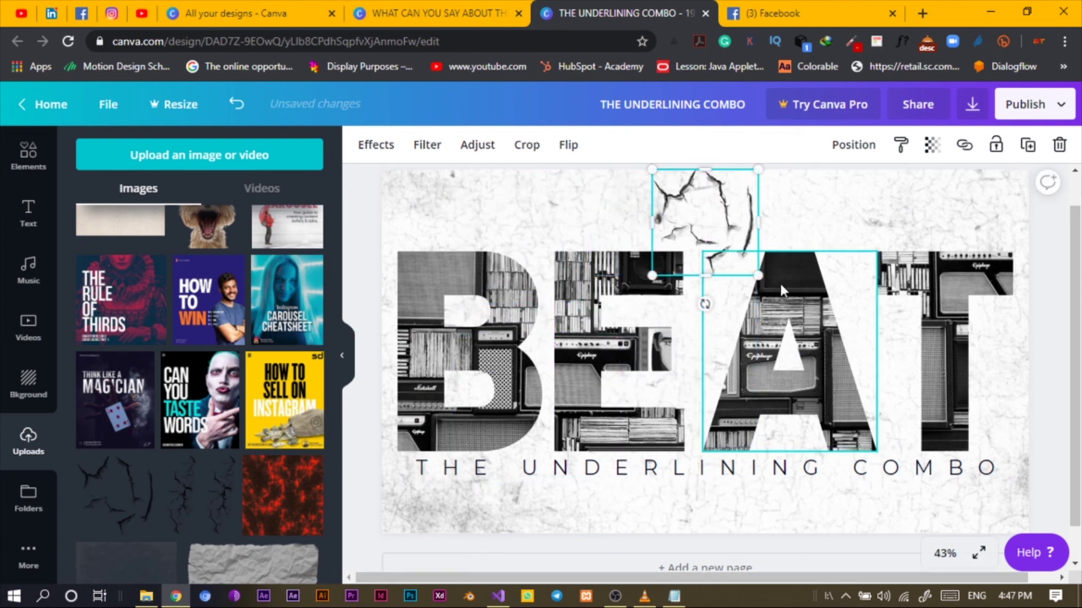
drag(758, 275, 824, 340)
click(603, 546)
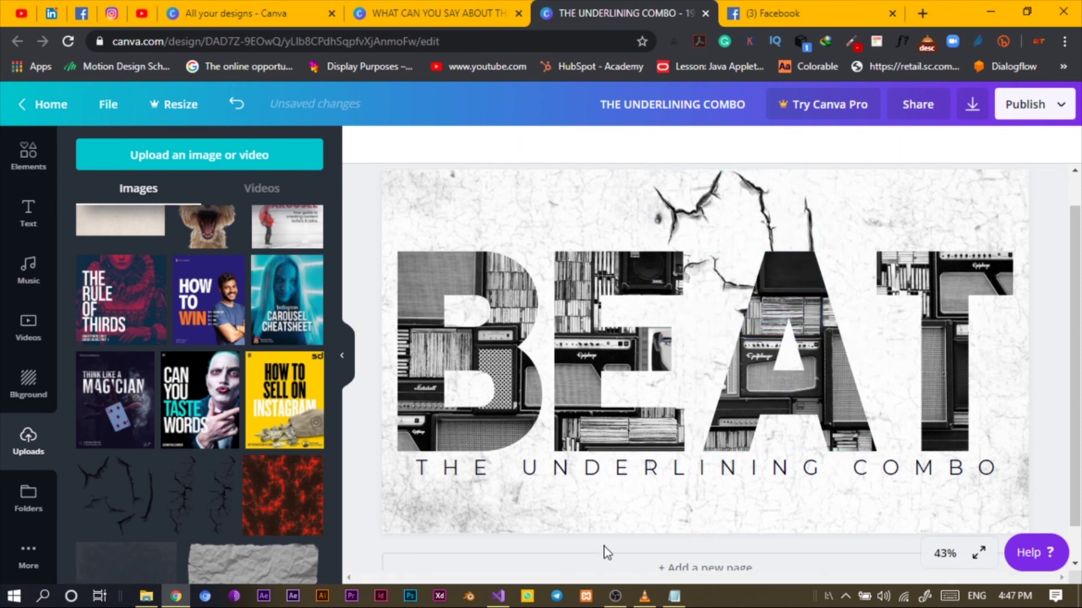
click(726, 225)
drag(657, 338, 568, 405)
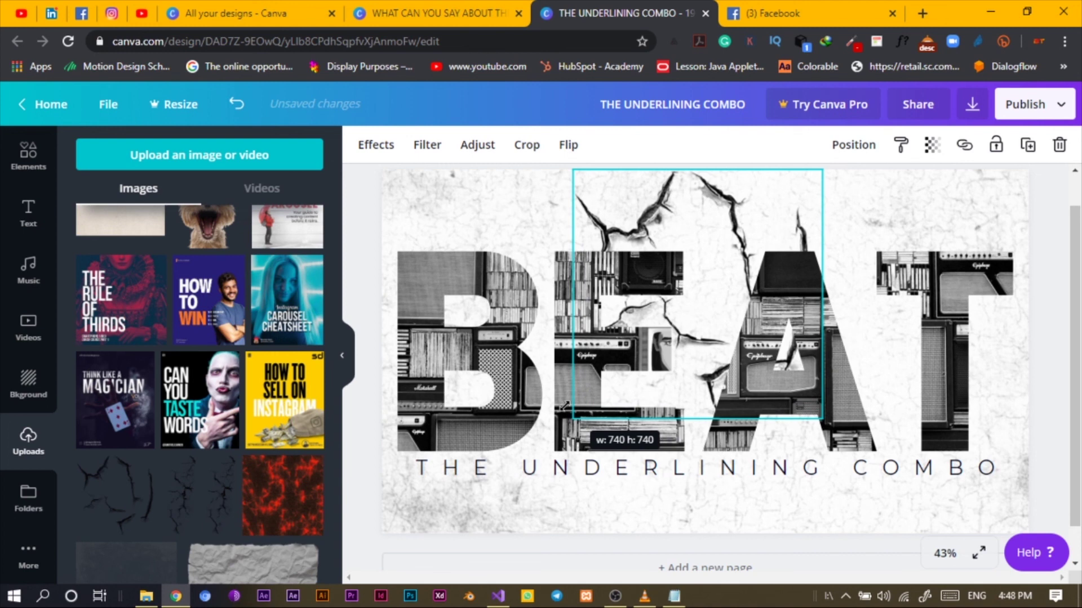
click(357, 539)
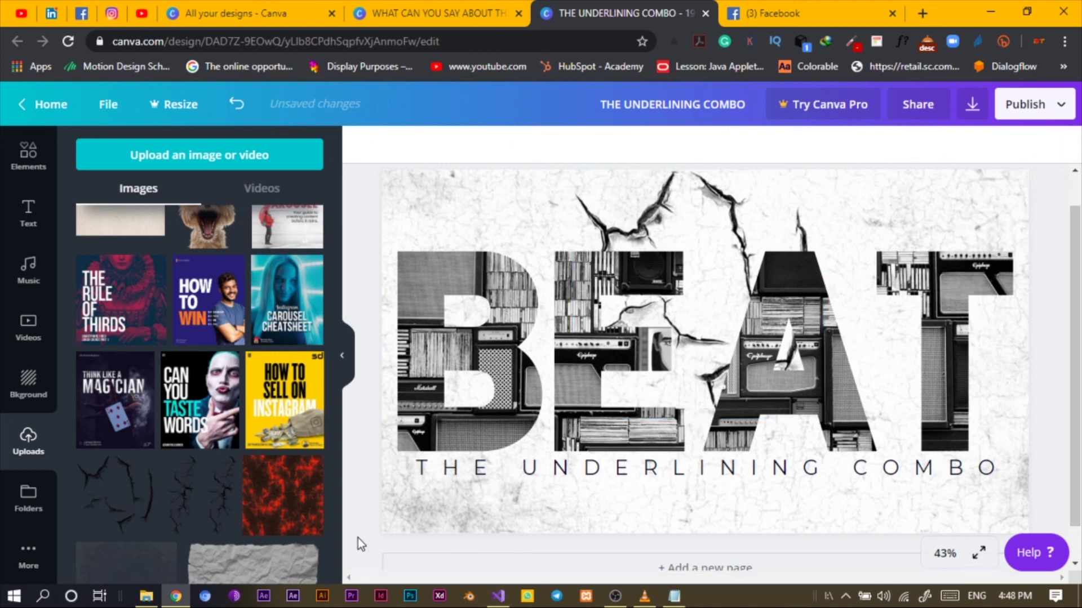
Step: Move the crack image above A and T, rotate it to about 48° and resize it to about 610 × 610 px
click(811, 213)
drag(650, 202, 854, 202)
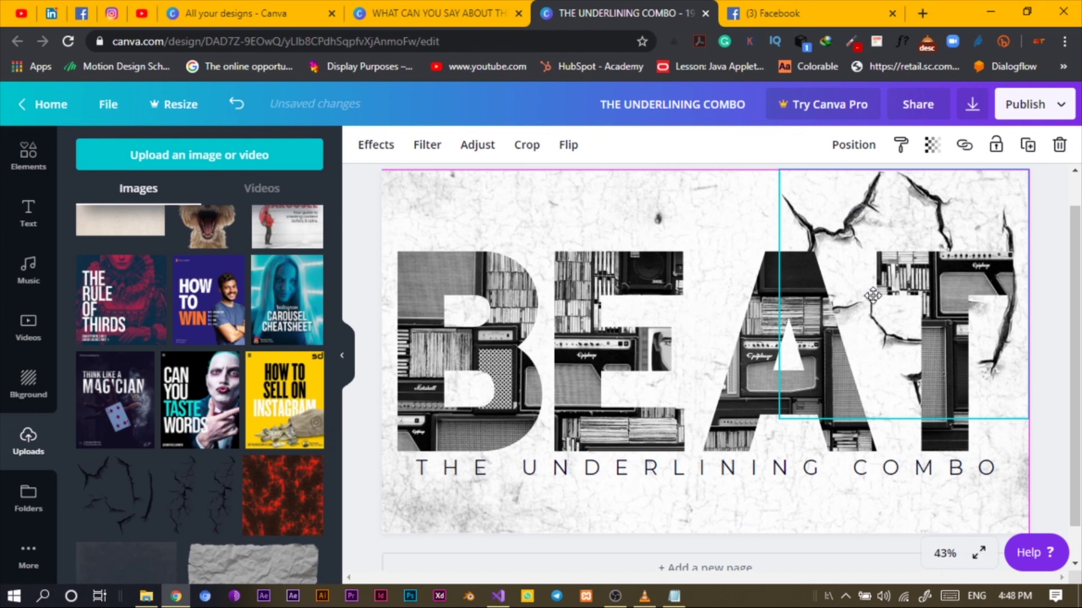
drag(903, 447, 788, 396)
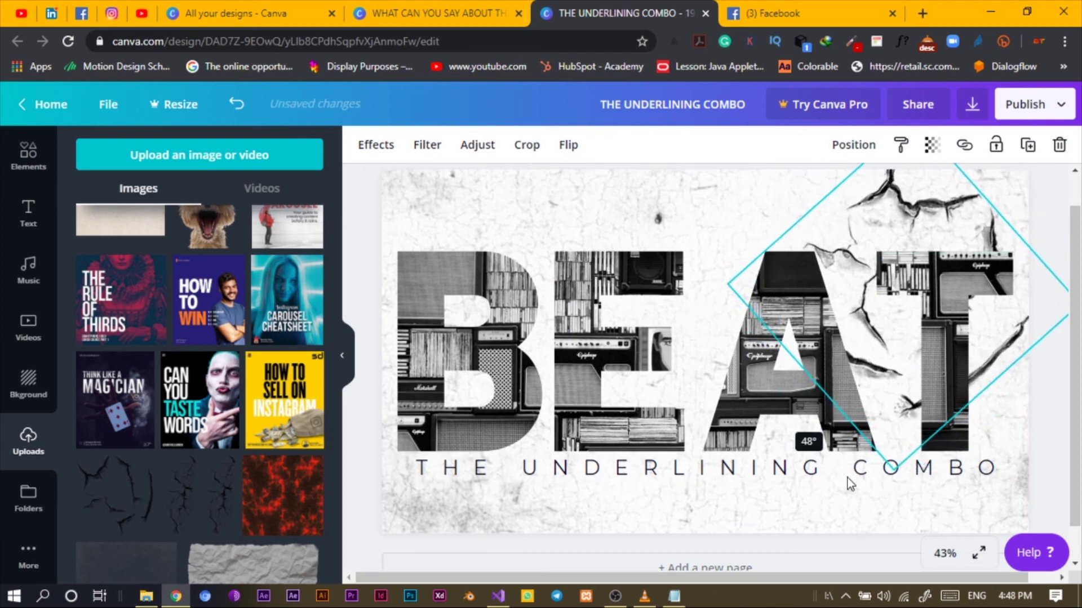
drag(897, 463, 907, 405)
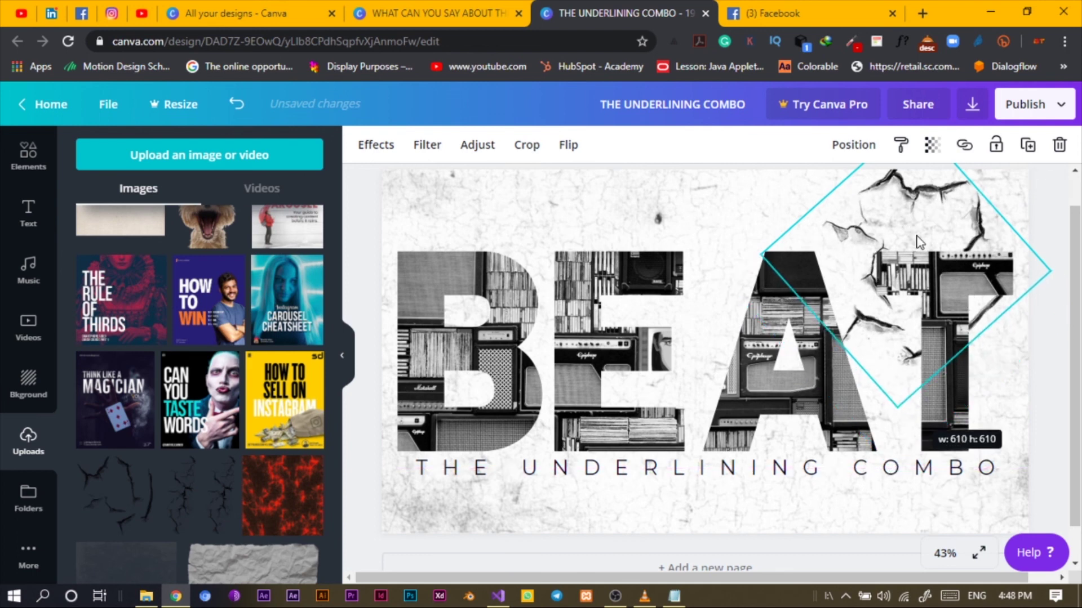
drag(915, 230, 886, 218)
click(365, 396)
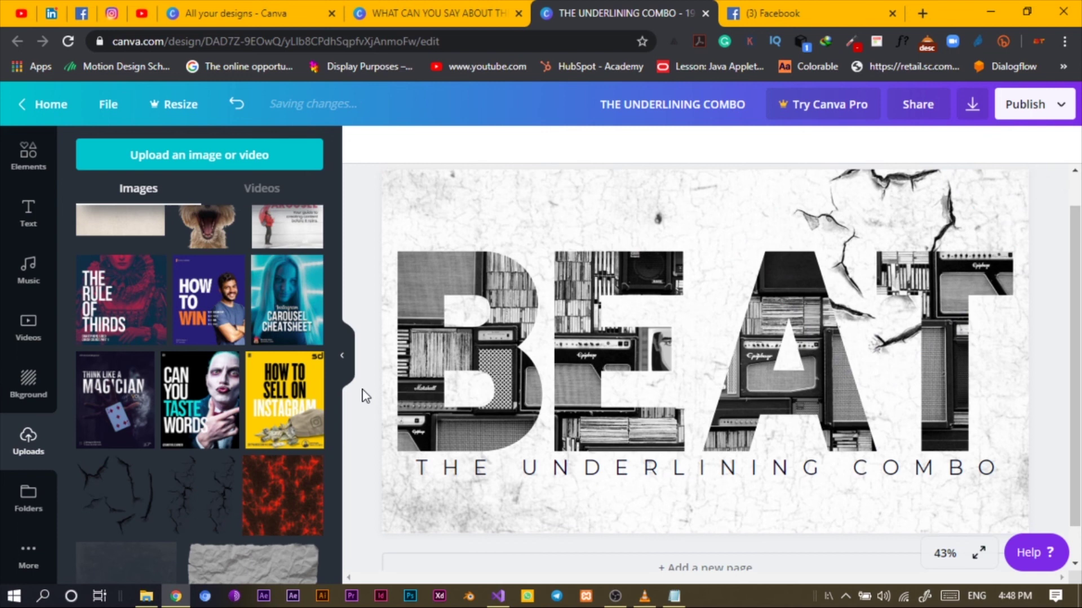